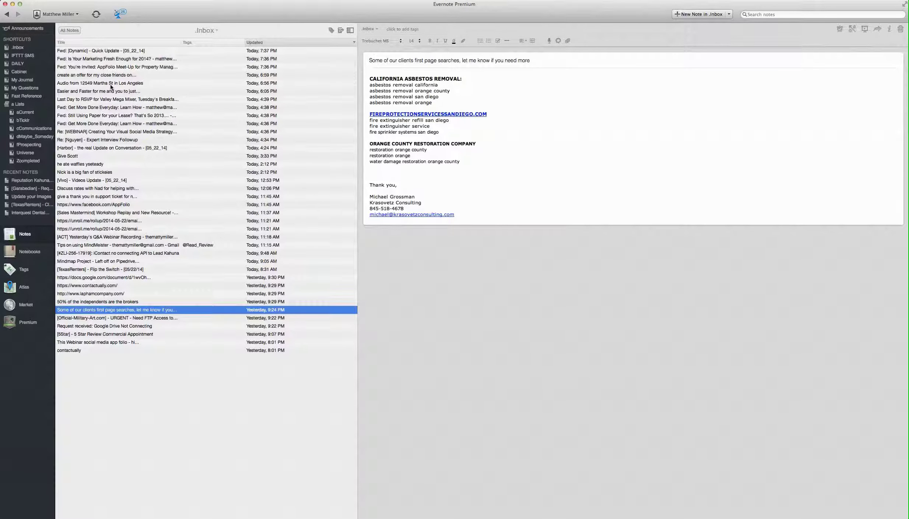
# Select all 38 Inbox notes as a range, from the bottom contactually note to the top note
pyautogui.click(96, 350)
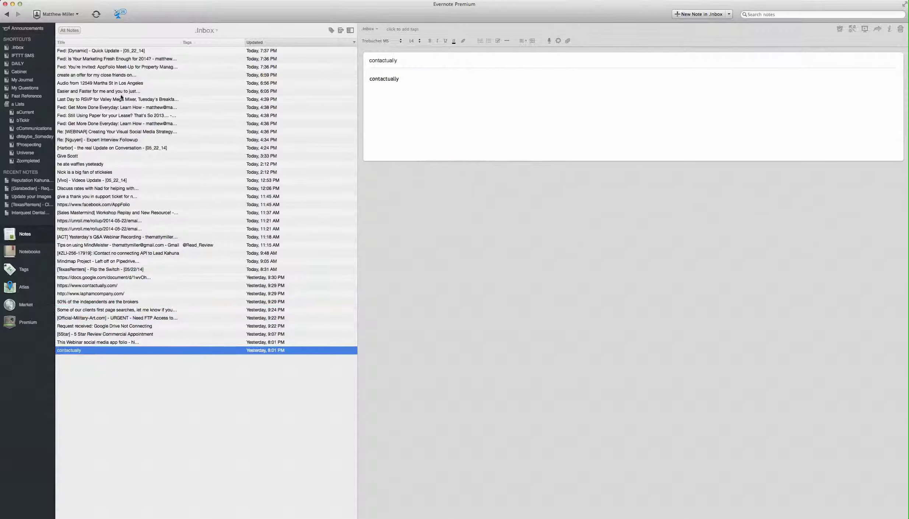
pyautogui.keyDown('shift'); pyautogui.click(116, 50); pyautogui.keyUp('shift')
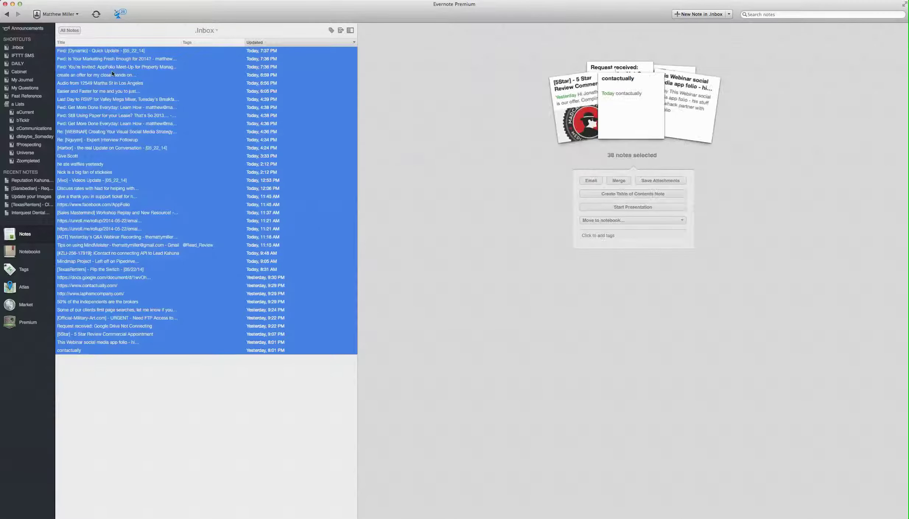
# Clear the group selection and open the 'Fwd: [Dynamic] - Quick Update - [05_22_14]' note
pyautogui.click(112, 74)
pyautogui.click(103, 54)
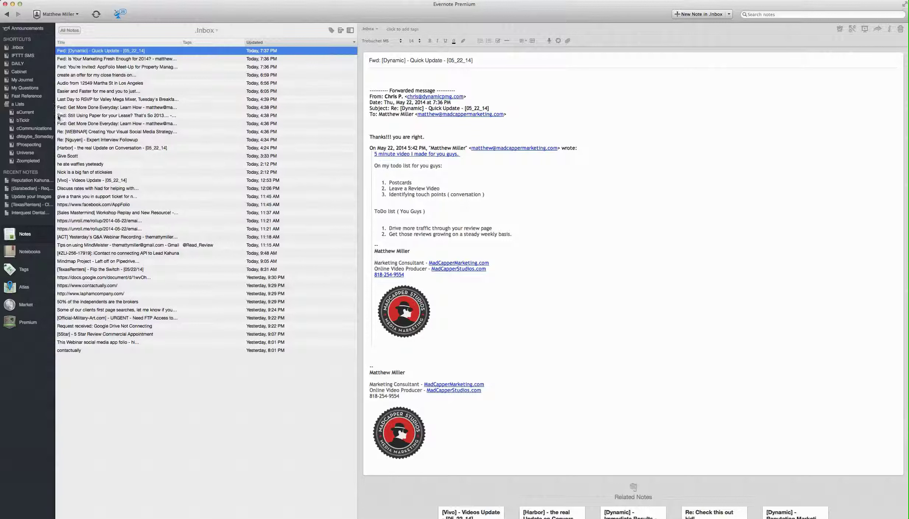
pyautogui.click(24, 112)
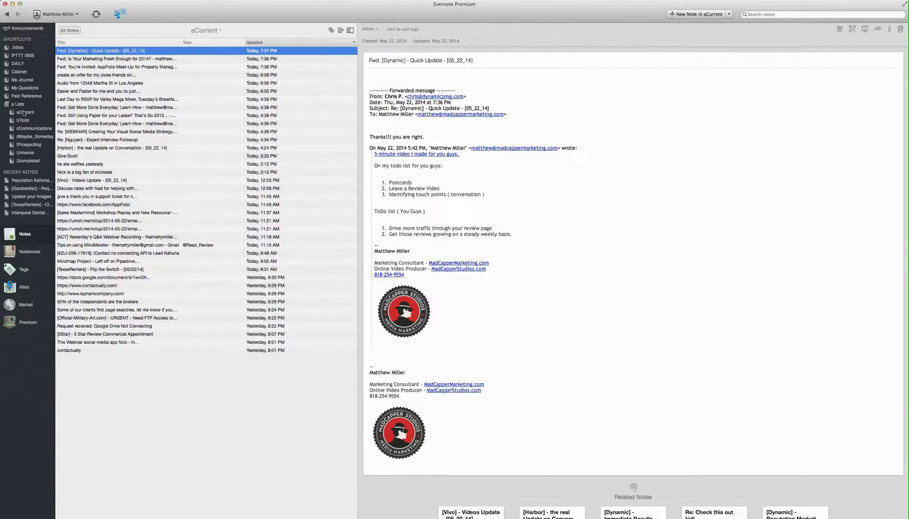
pyautogui.click(24, 121)
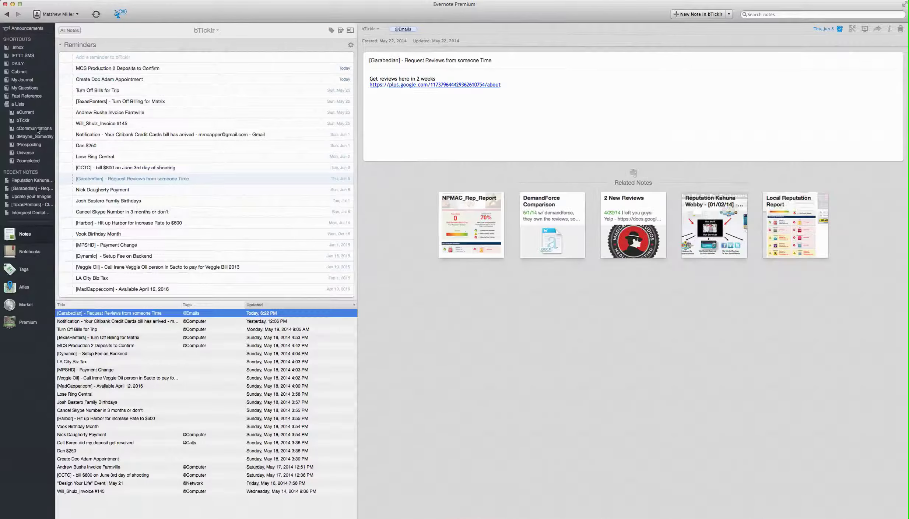
pyautogui.click(39, 129)
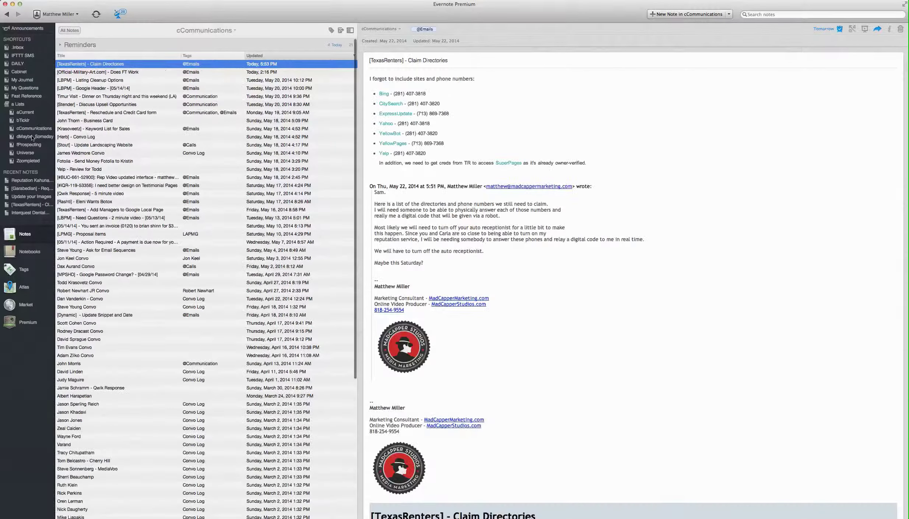
pyautogui.click(24, 112)
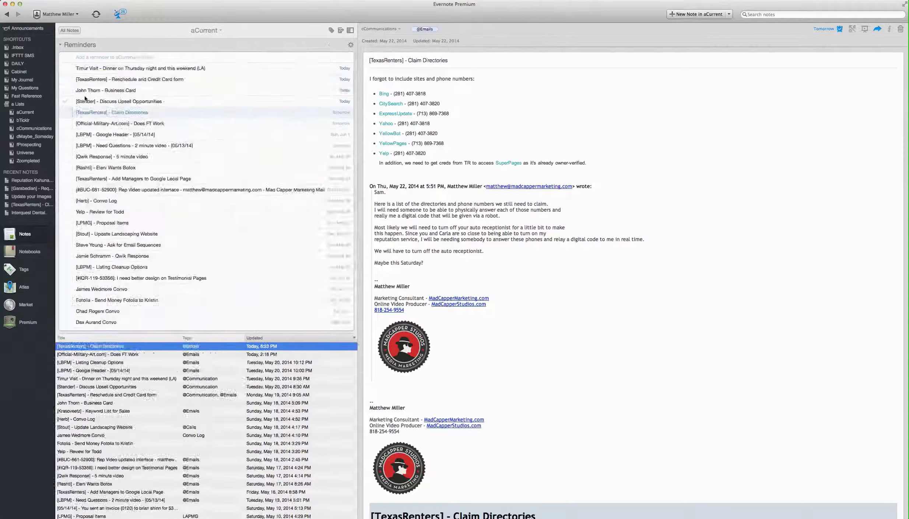
pyautogui.click(86, 101)
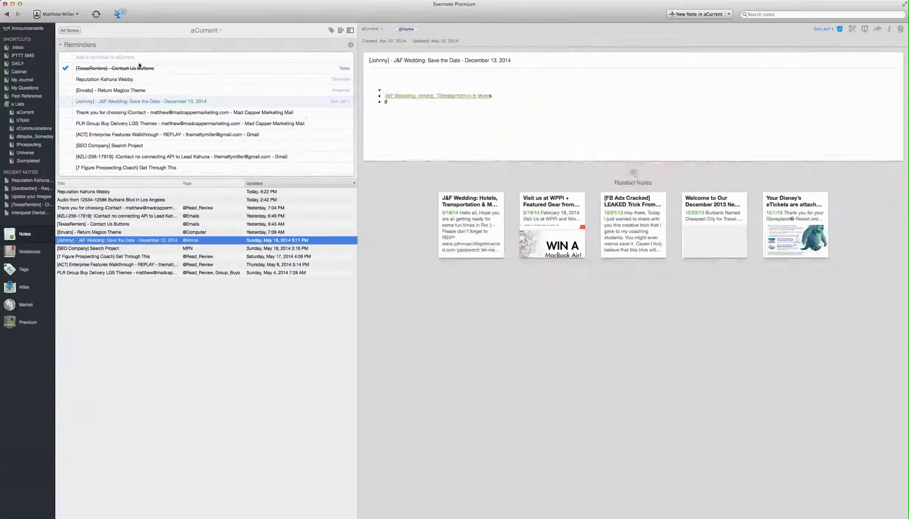
pyautogui.click(16, 47)
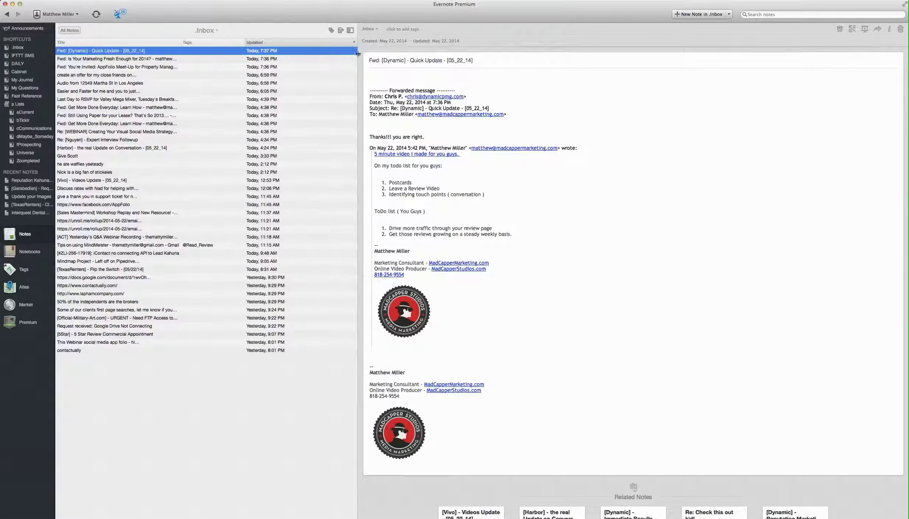
# Delete 'Fwd: ' so the title reads '[Dynamic] - Quick Update - [05_22_14]'
pyautogui.doubleClick(386, 61)
pyautogui.tripleClick(385, 61)
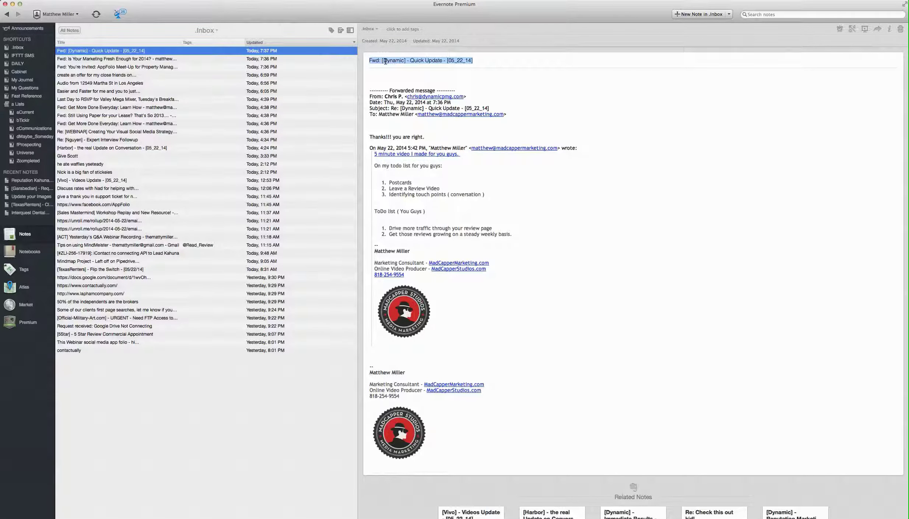
pyautogui.click(384, 146)
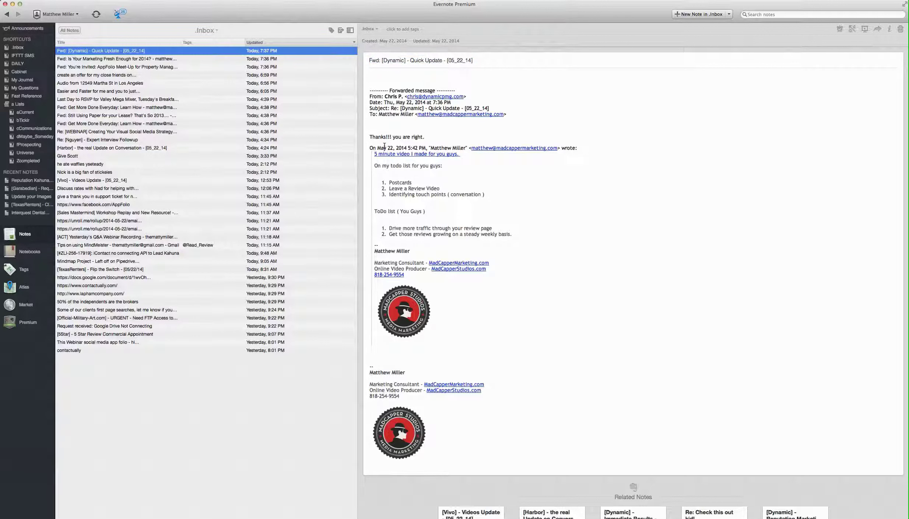
pyautogui.press('BackSpace')
pyautogui.press('BackSpace')
pyautogui.press('BackSpace')
pyautogui.press('BackSpace')
pyautogui.press('BackSpace')
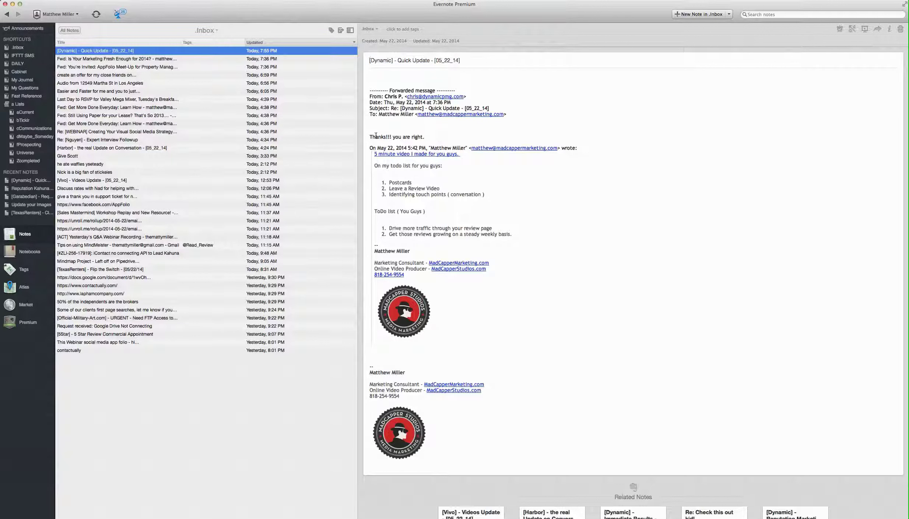
# Delete the forwarded-message header and the duplicate signature and logo from the note body
pyautogui.moveTo(369, 137); pyautogui.dragTo(368, 59)
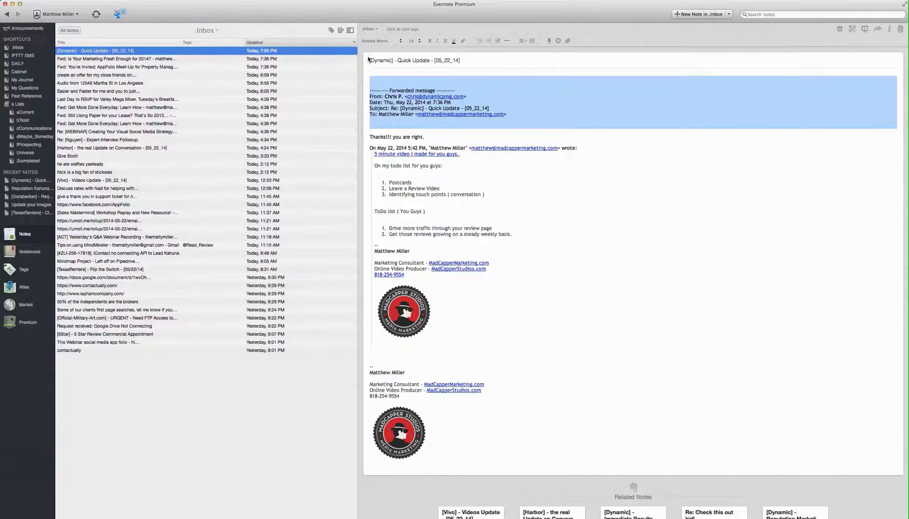
pyautogui.press('BackSpace')
pyautogui.moveTo(478, 360)
pyautogui.mouseDown()
pyautogui.moveTo(368, 314)
pyautogui.moveTo(364, 300)
pyautogui.mouseUp()
pyautogui.press('BackSpace')
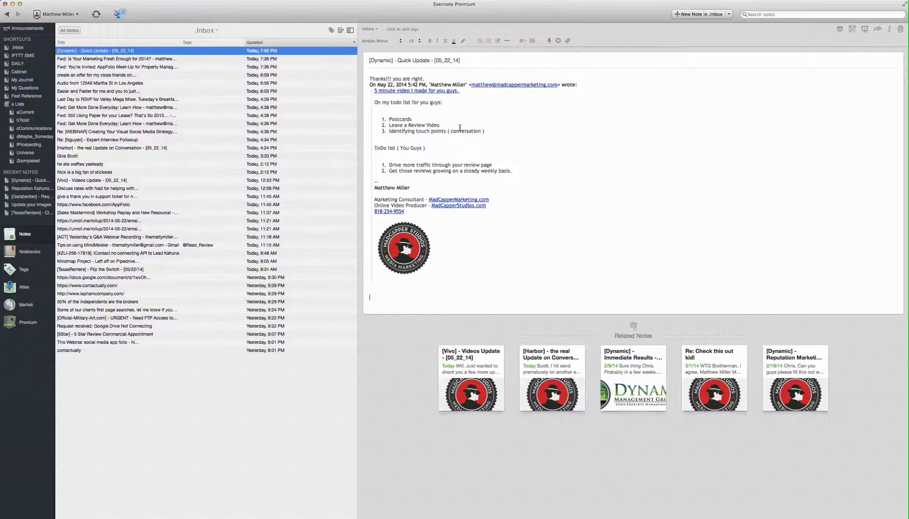
pyautogui.click(407, 29)
pyautogui.click(404, 67)
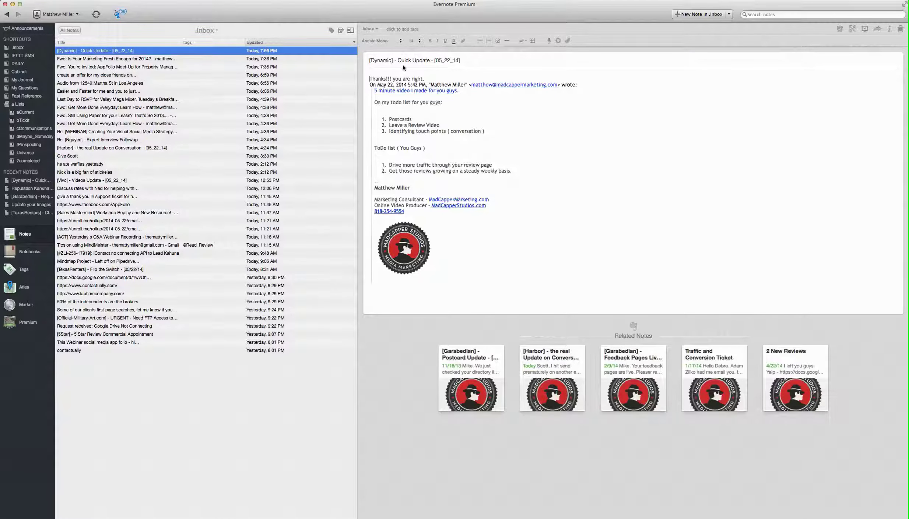
pyautogui.moveTo(394, 62); pyautogui.dragTo(361, 61)
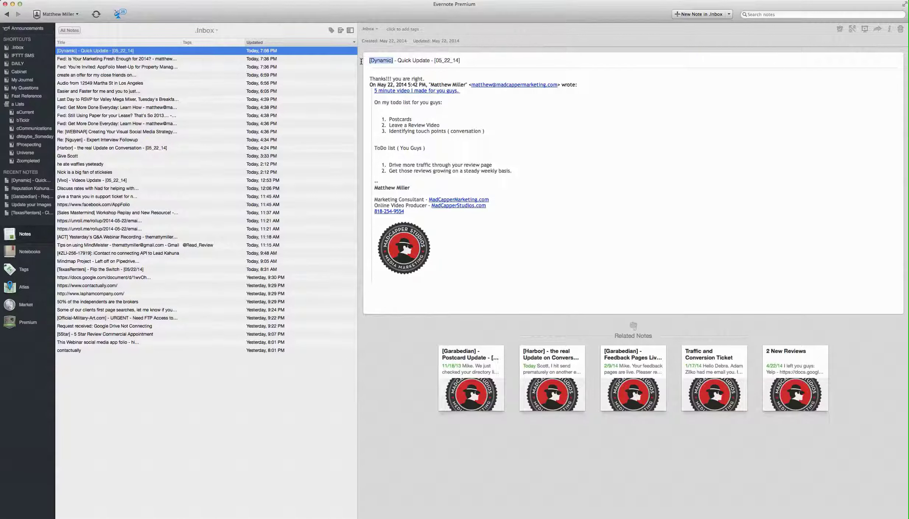
pyautogui.click(369, 30)
pyautogui.write('em')
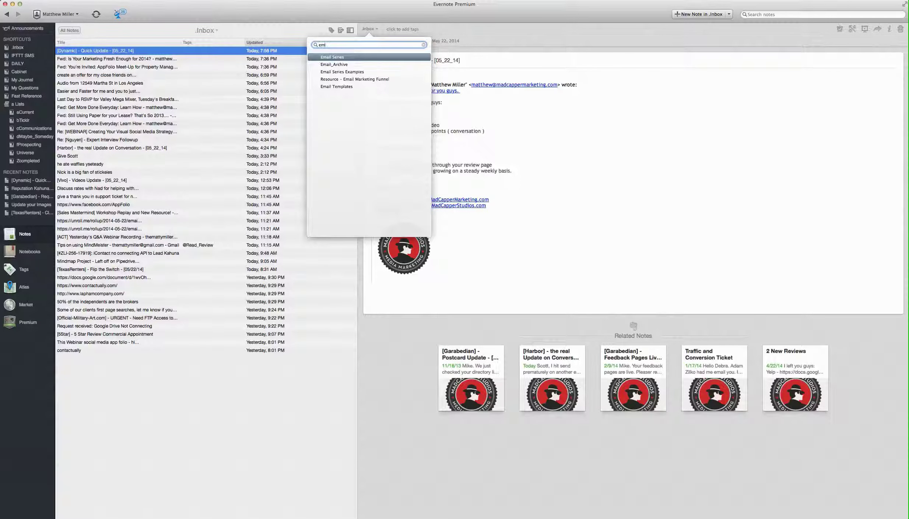
pyautogui.click(594, 119)
pyautogui.moveTo(490, 216)
pyautogui.mouseDown()
pyautogui.moveTo(390, 87)
pyautogui.moveTo(364, 78)
pyautogui.mouseUp()
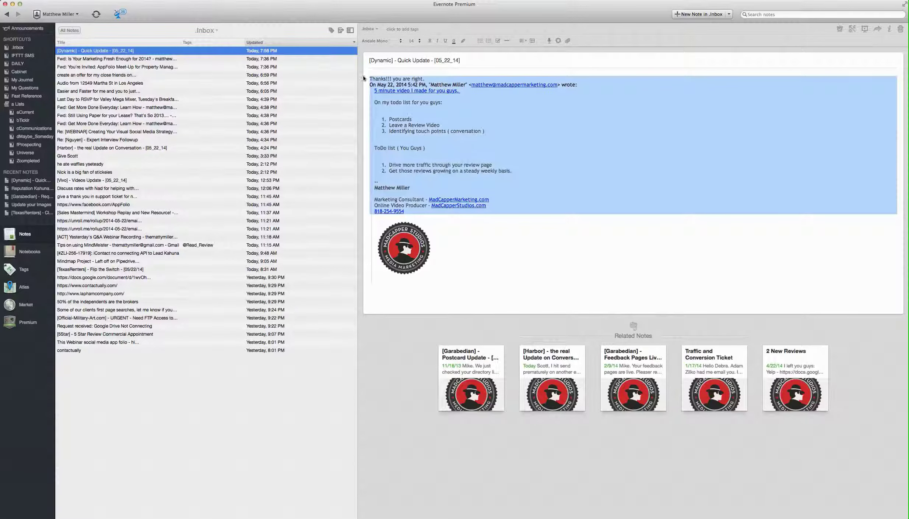
pyautogui.click(488, 110)
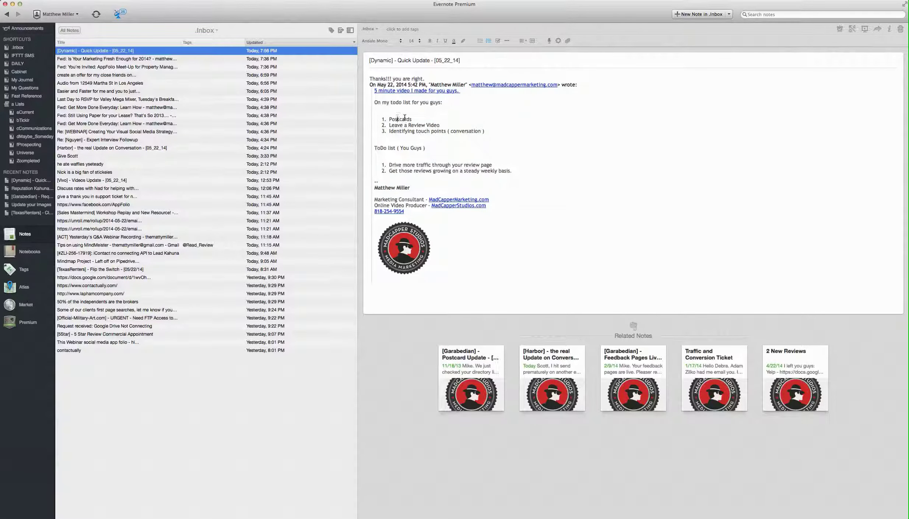
pyautogui.tripleClick(417, 102)
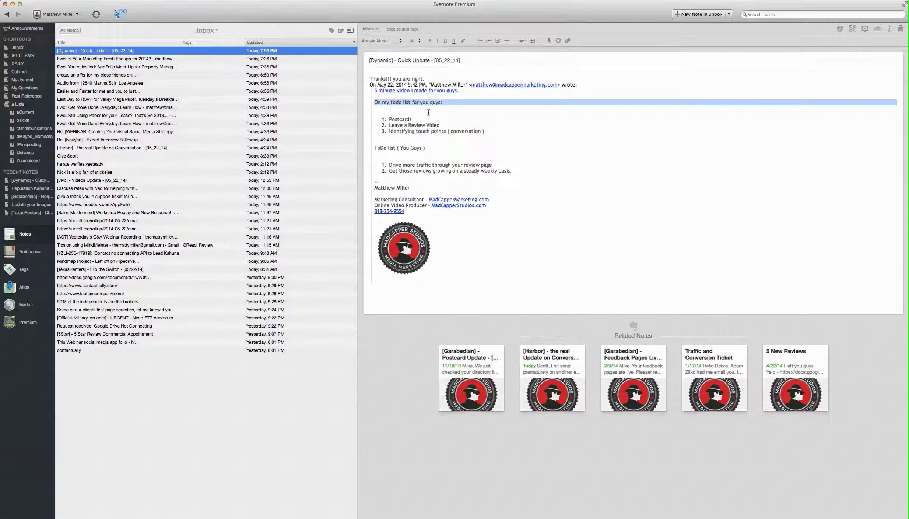
pyautogui.moveTo(484, 131); pyautogui.dragTo(381, 117)
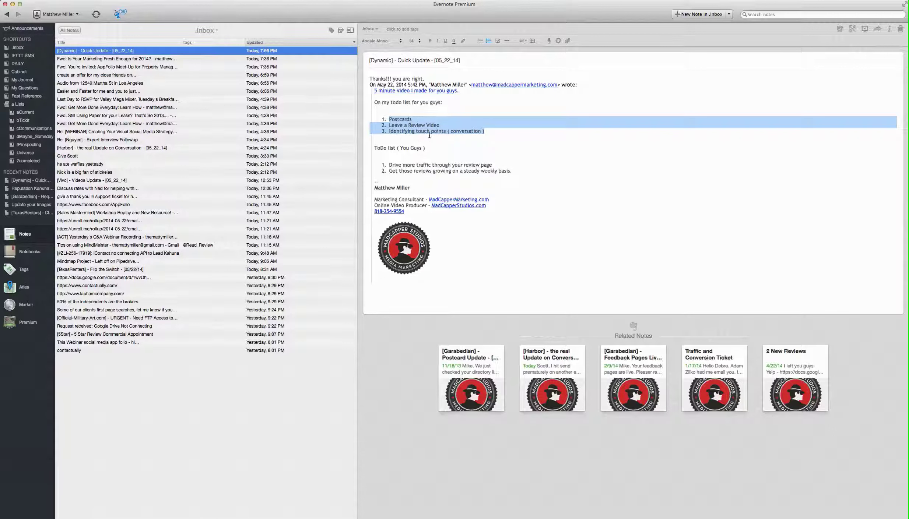
pyautogui.click(446, 139)
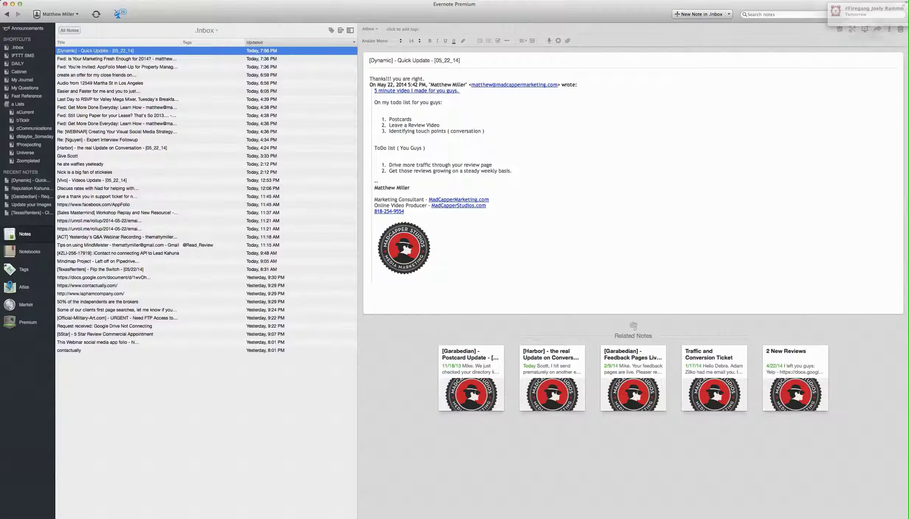
# Email the [Dynamic] Quick Update note to the task-inbox contact found by typing 'task'
pyautogui.click(877, 29)
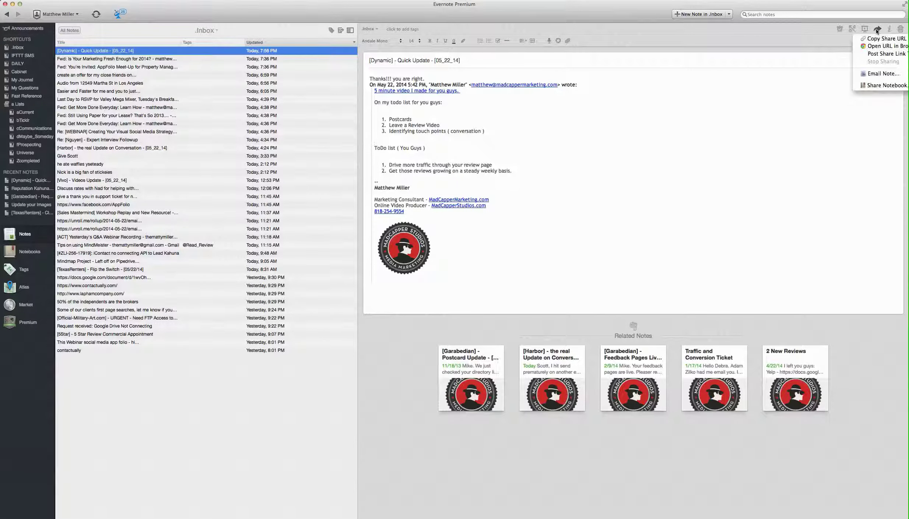
pyautogui.click(882, 73)
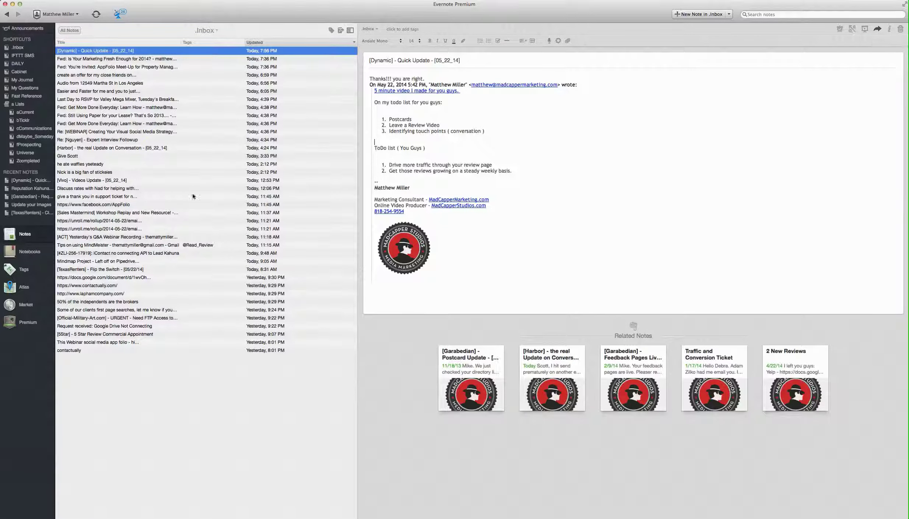
pyautogui.moveTo(181, 124); pyautogui.dragTo(285, 70)
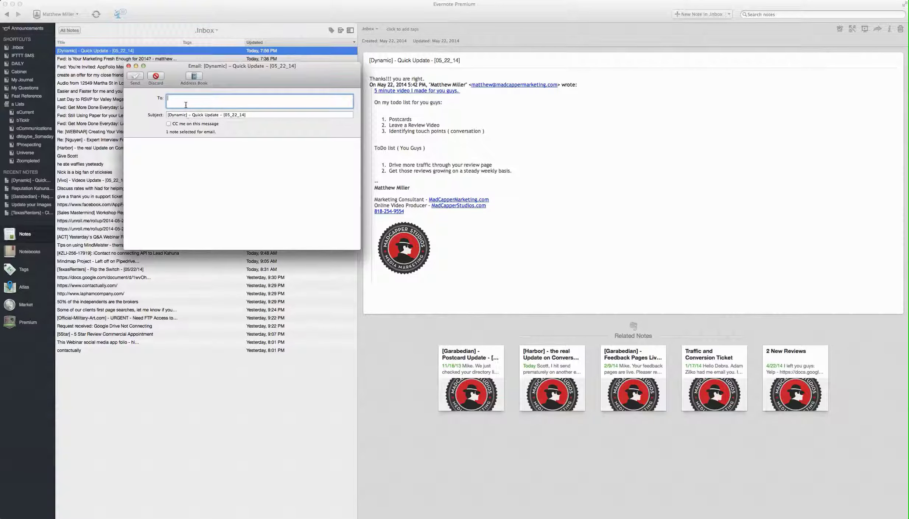
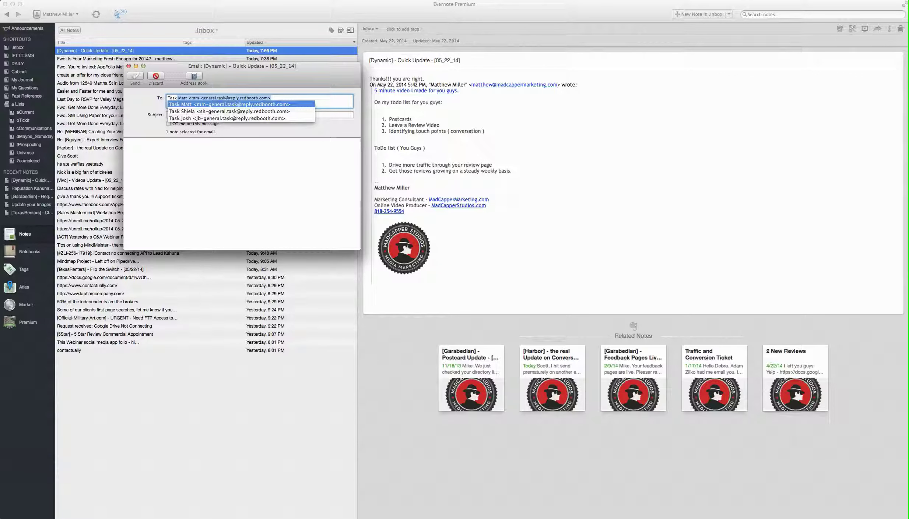
pyautogui.press('Return')
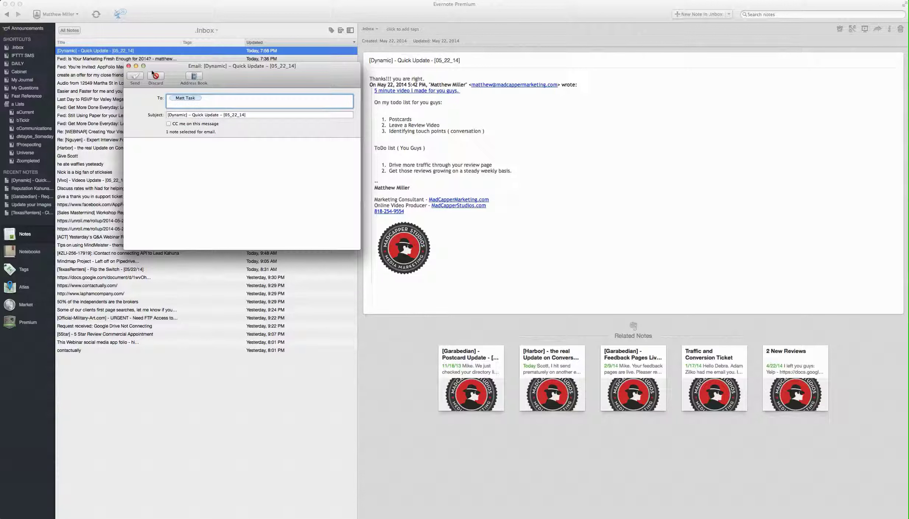
pyautogui.click(136, 77)
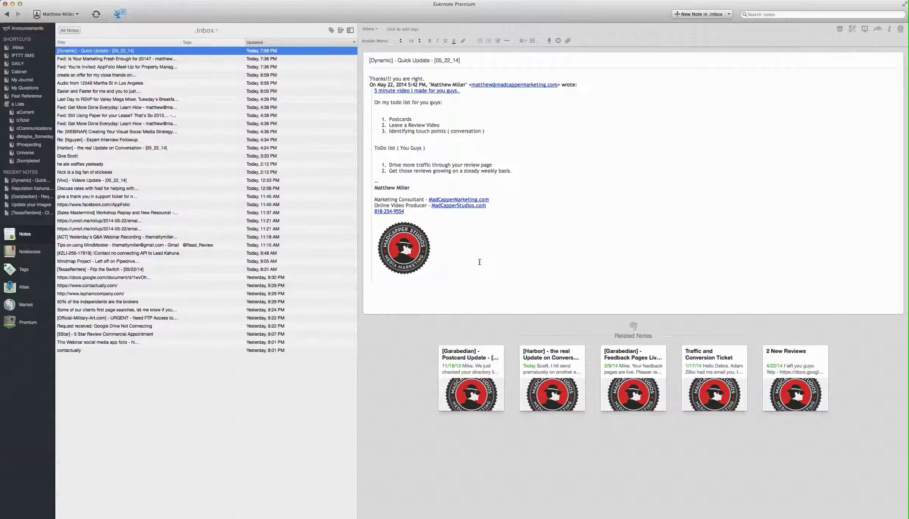
# Move the Dynamic note into Email_Archive and open the 'Fwd: Is Your Marketing Fresh Enough for 2014?' note
pyautogui.click(369, 29)
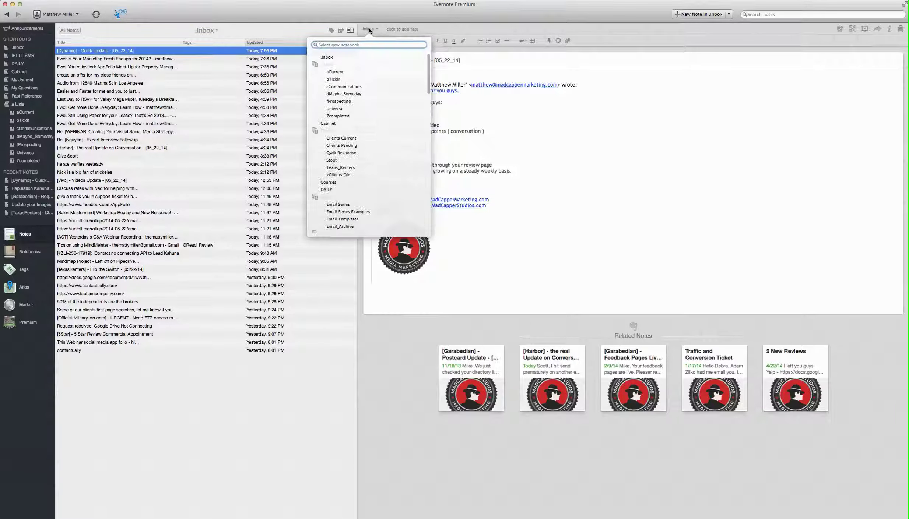
pyautogui.write('a')
pyautogui.press('BackSpace')
pyautogui.write('em')
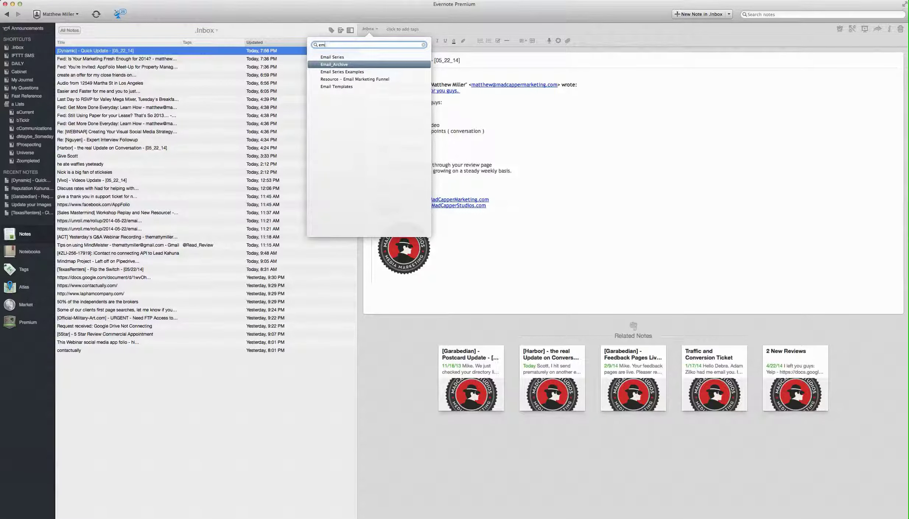
pyautogui.click(334, 65)
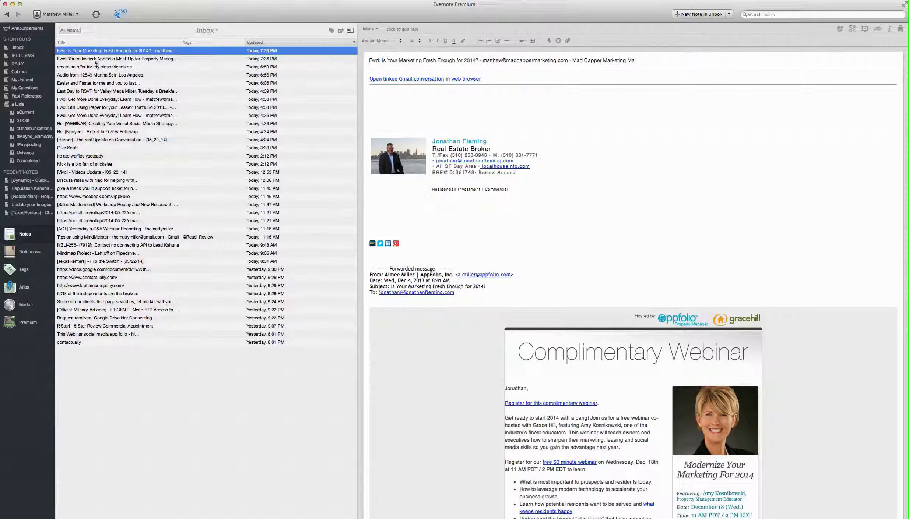
pyautogui.keyDown('shift'); pyautogui.click(106, 67); pyautogui.keyUp('shift')
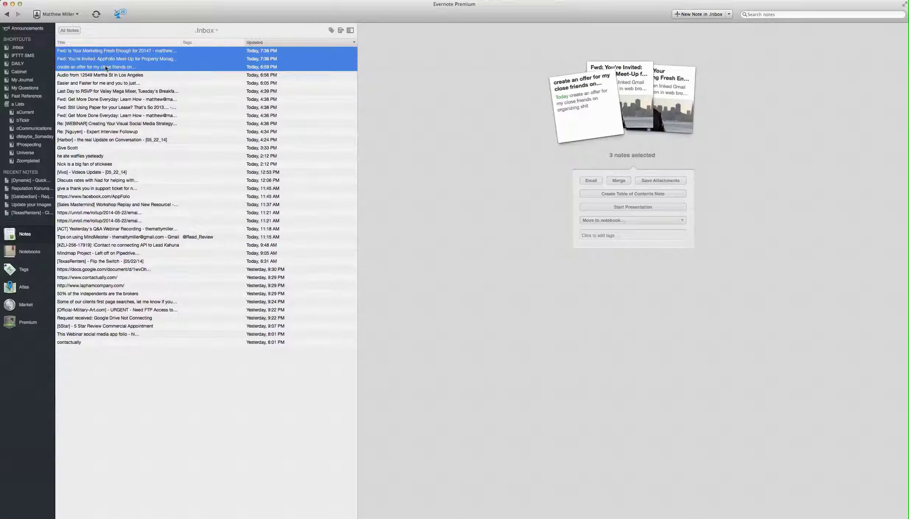
pyautogui.click(113, 54)
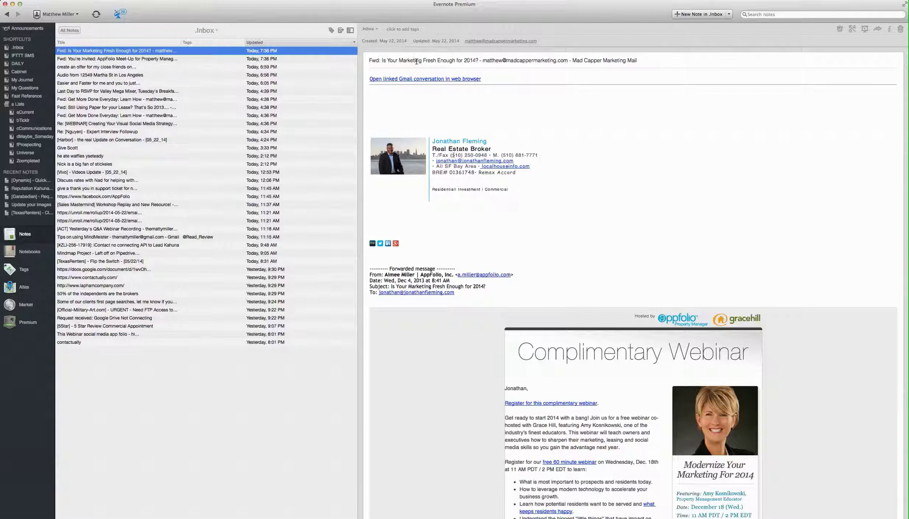
# Delete 'Fwd: ' so the title reads 'Is Your Marketing Fresh Enough for 2014?'
pyautogui.click(383, 60)
pyautogui.press('super+shift+Left')
pyautogui.press('BackSpace')
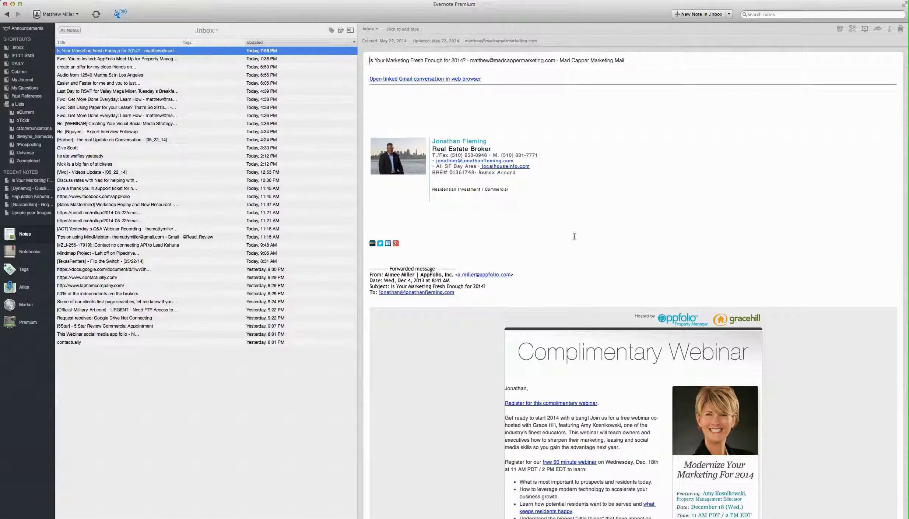
pyautogui.scroll(-10, 582, 231)
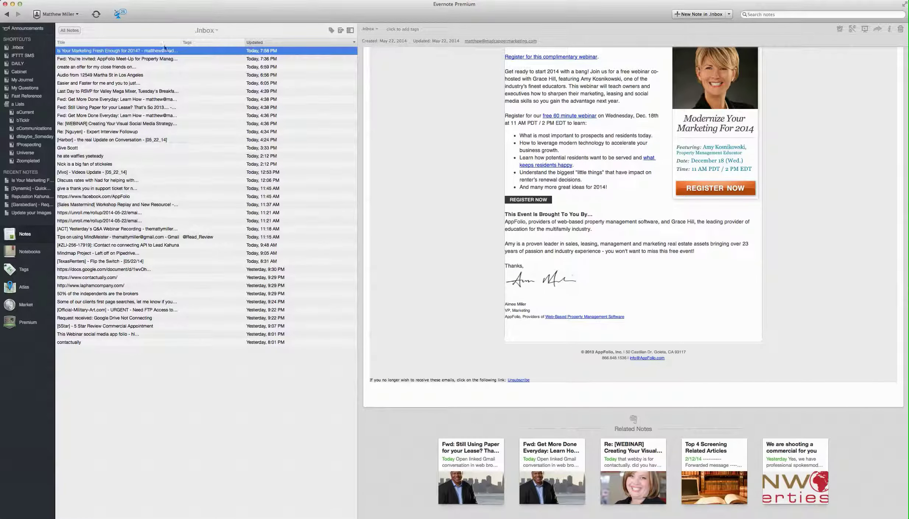
pyautogui.click(401, 30)
pyautogui.write('@Read_Review')
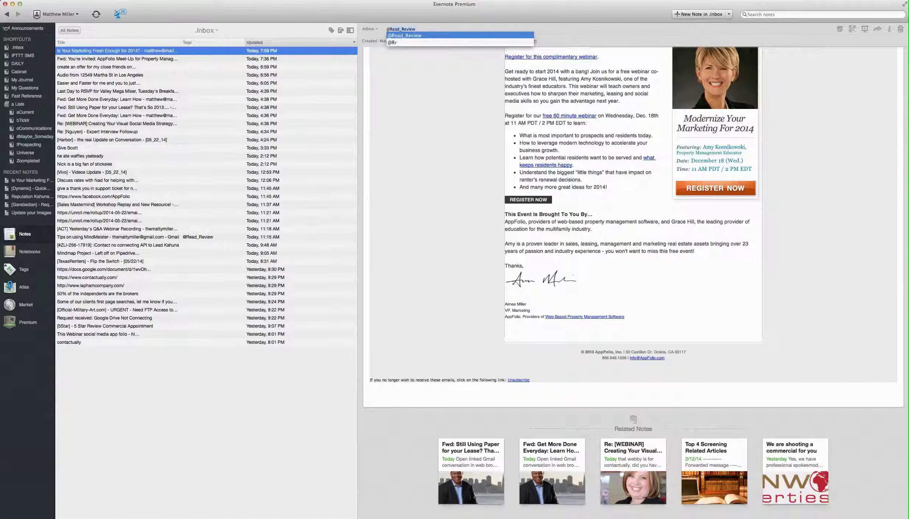
pyautogui.press('Return')
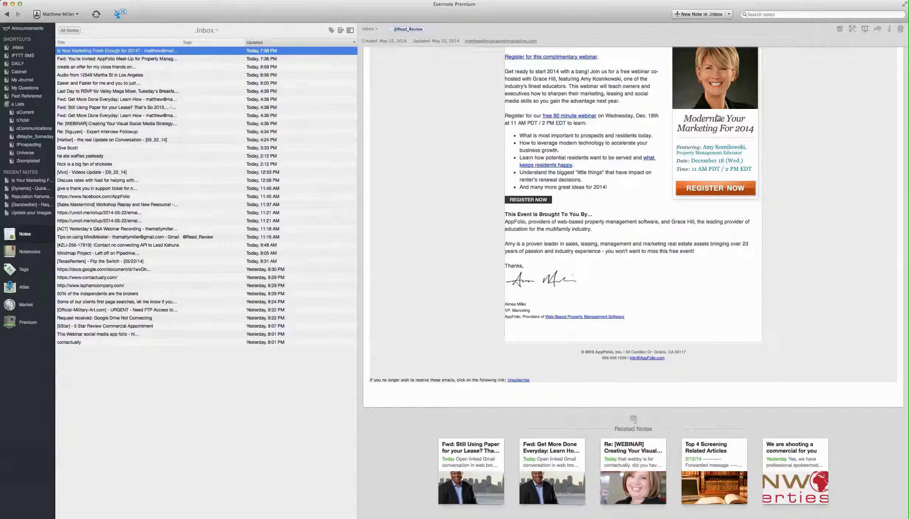
pyautogui.click(839, 31)
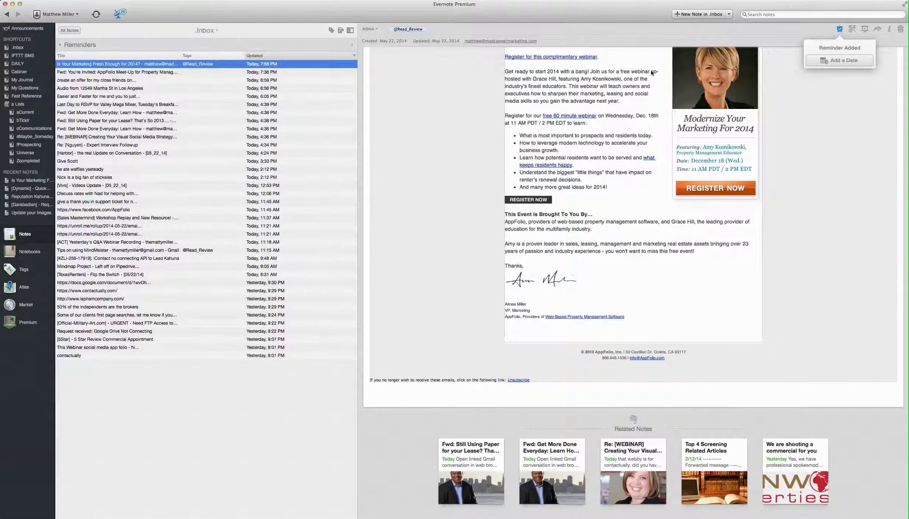
pyautogui.click(374, 29)
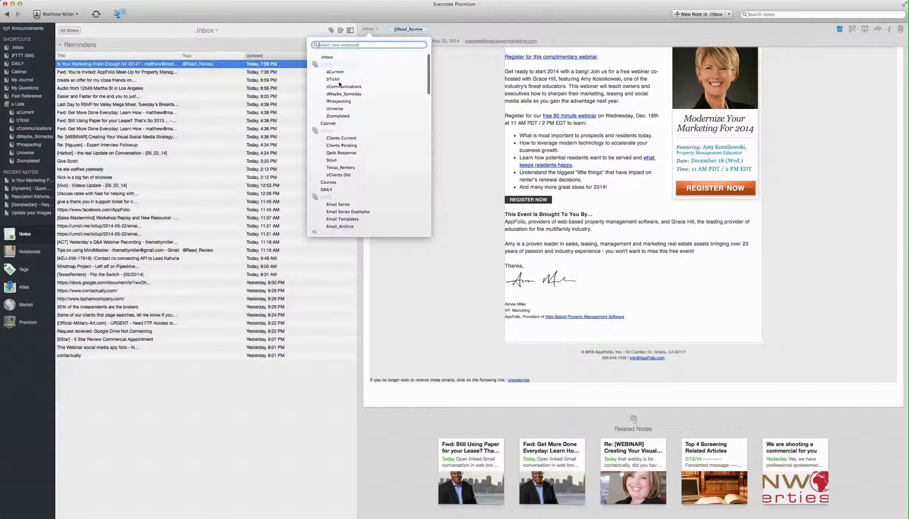
pyautogui.click(334, 72)
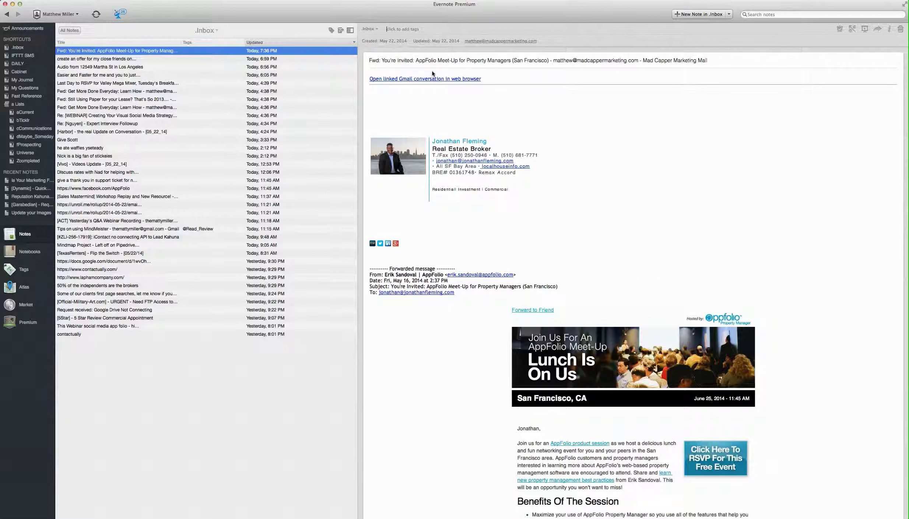
# Sort the Inbox oldest first by Updated date and select 'contactually' in the contactually note
pyautogui.click(275, 42)
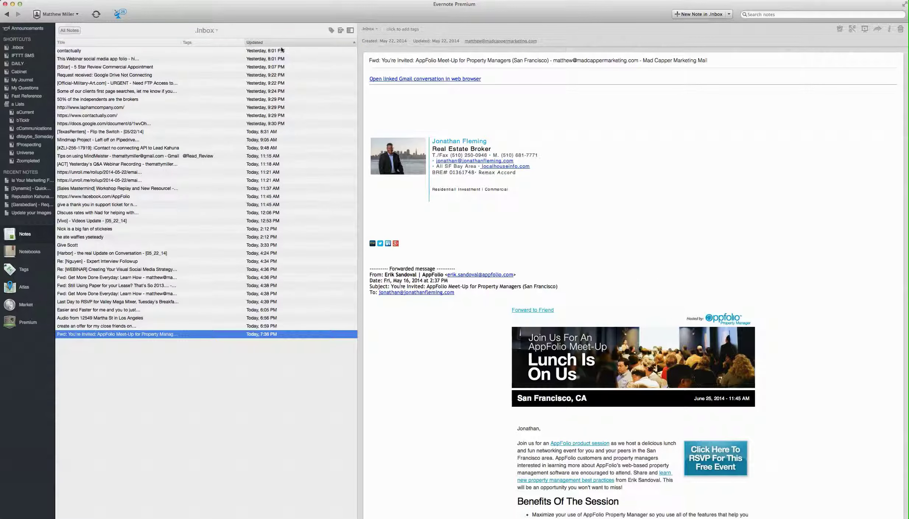
pyautogui.click(280, 43)
pyautogui.click(281, 43)
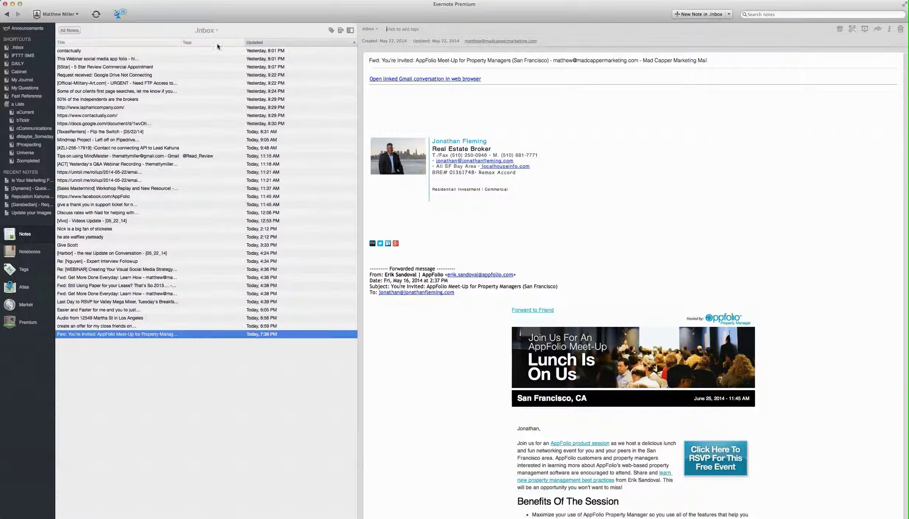
pyautogui.click(84, 50)
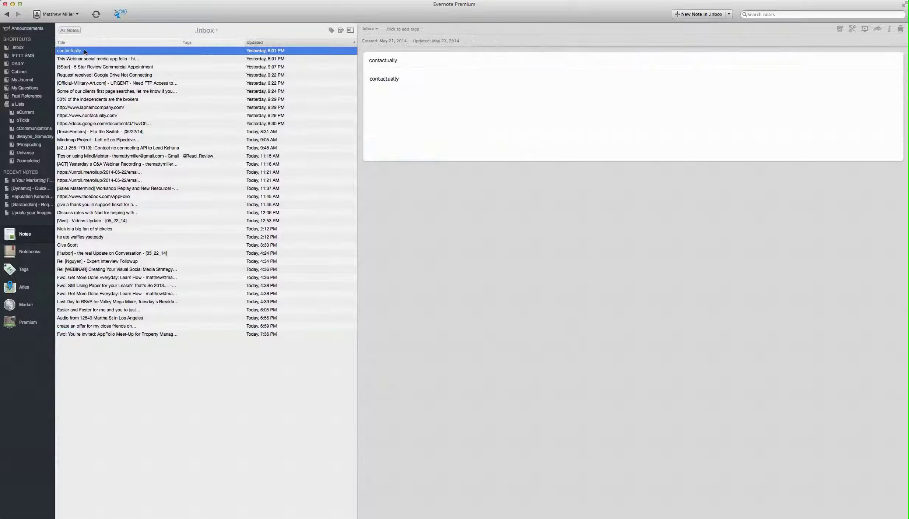
pyautogui.doubleClick(384, 80)
pyautogui.press('super+c')
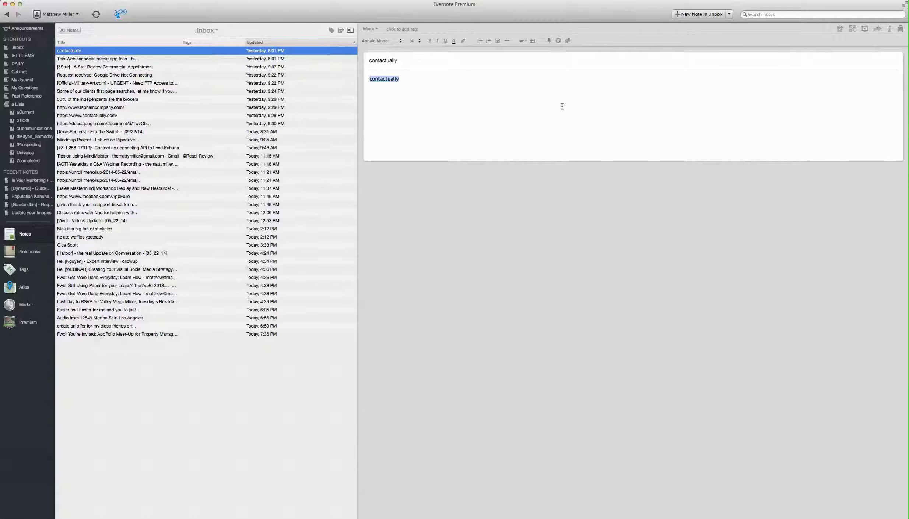
# Save a new quick note whose text is 'contactually', then switch over to Chrome
pyautogui.press('ctrl+super+n')
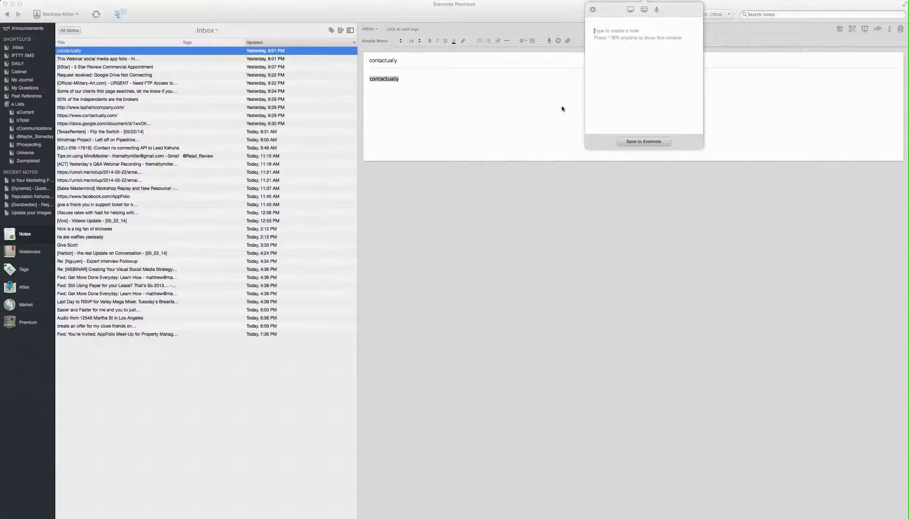
pyautogui.press('super+v')
pyautogui.press('super+a')
pyautogui.write('cpmtac')
pyautogui.press('BackSpace')
pyautogui.press('BackSpace')
pyautogui.press('BackSpace')
pyautogui.press('BackSpace')
pyautogui.press('BackSpace')
pyautogui.press('BackSpace')
pyautogui.write('cop')
pyautogui.press('BackSpace')
pyautogui.write('ntactually')
pyautogui.press('super+Return')
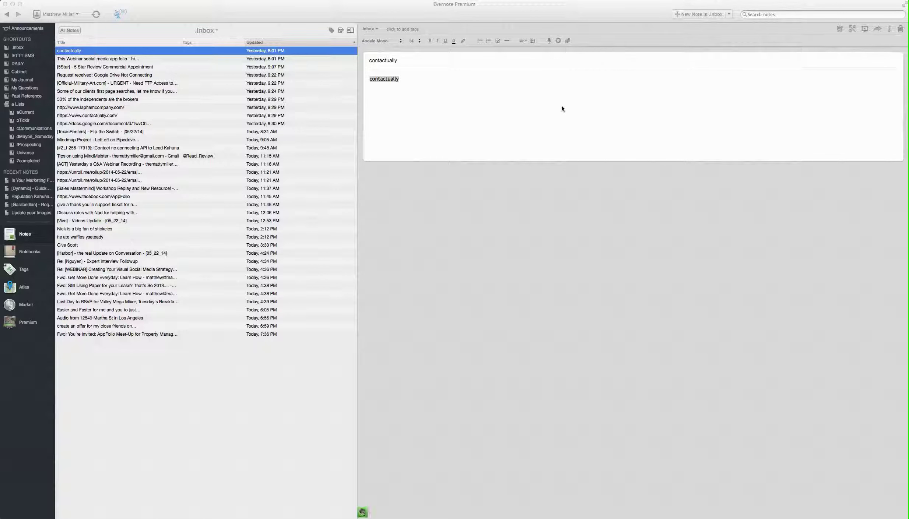
pyautogui.click(382, 79)
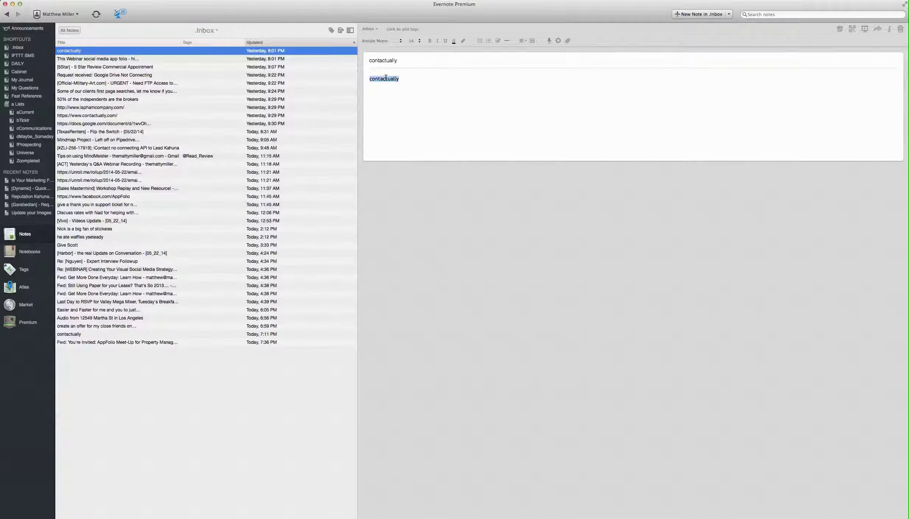
pyautogui.press('super+Tab')
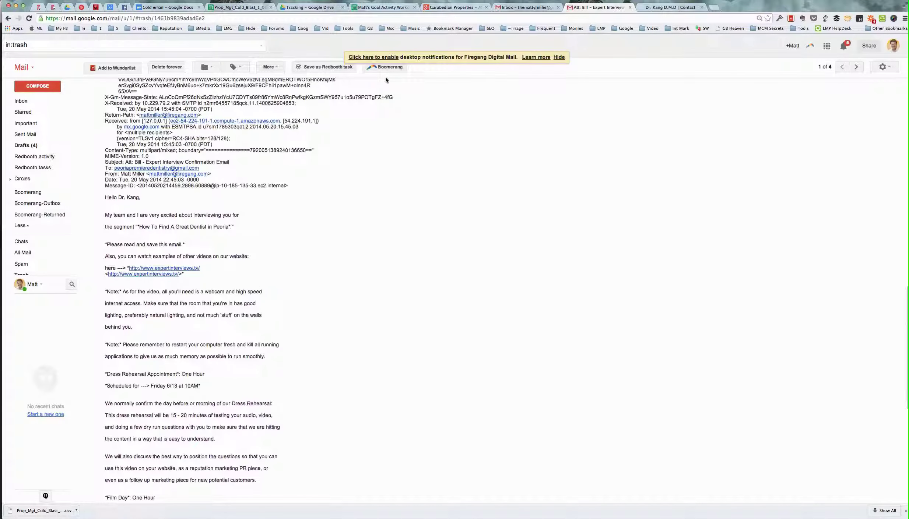
# In Chrome, search for contactually, open the Contactually website, and select its address
pyautogui.press('super+t')
pyautogui.press('super+v')
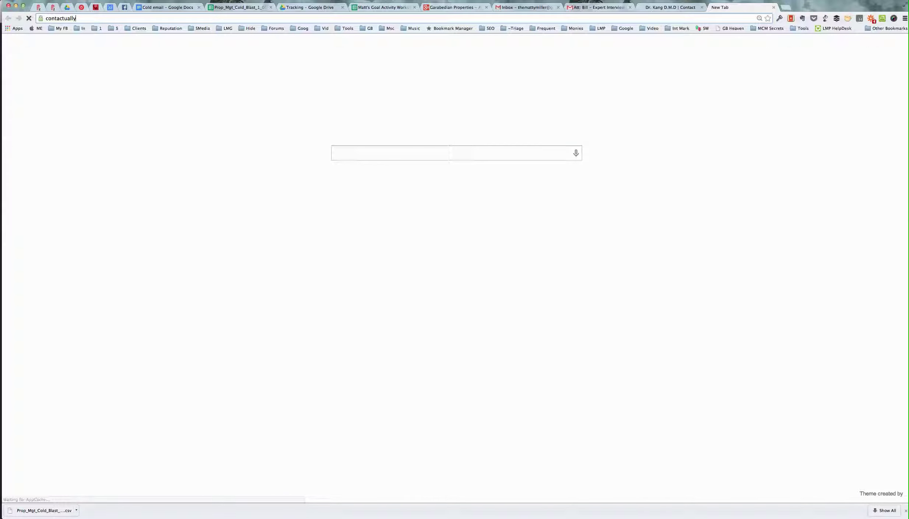
pyautogui.press('Return')
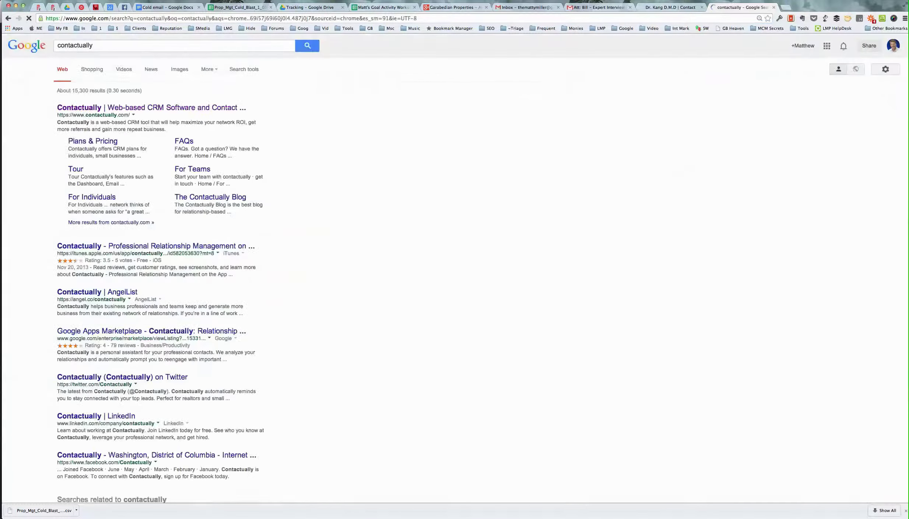
pyautogui.click(133, 107)
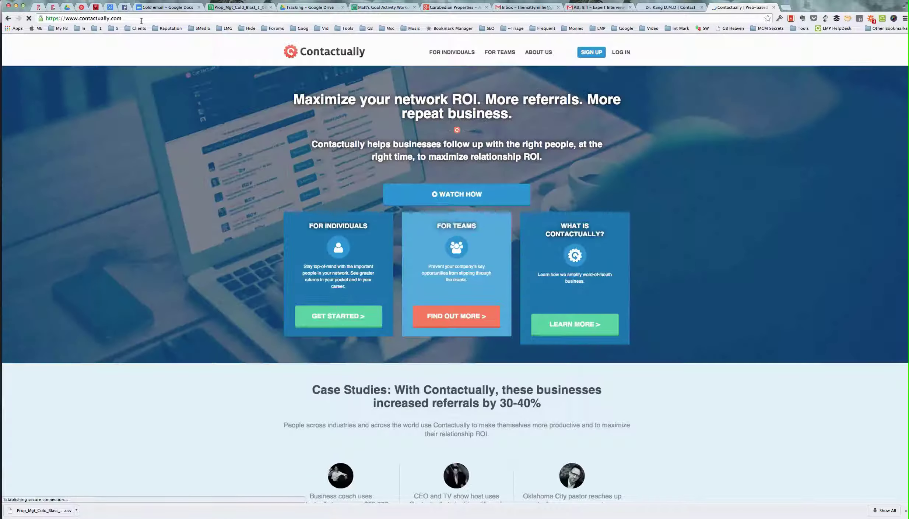
pyautogui.click(141, 20)
pyautogui.press('super+c')
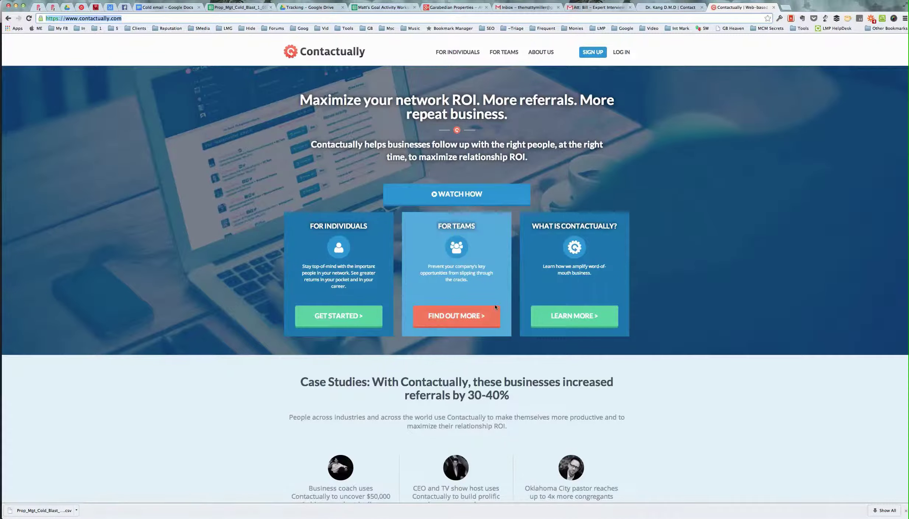
pyautogui.scroll(-20, 497, 332)
pyautogui.scroll(20, 495, 305)
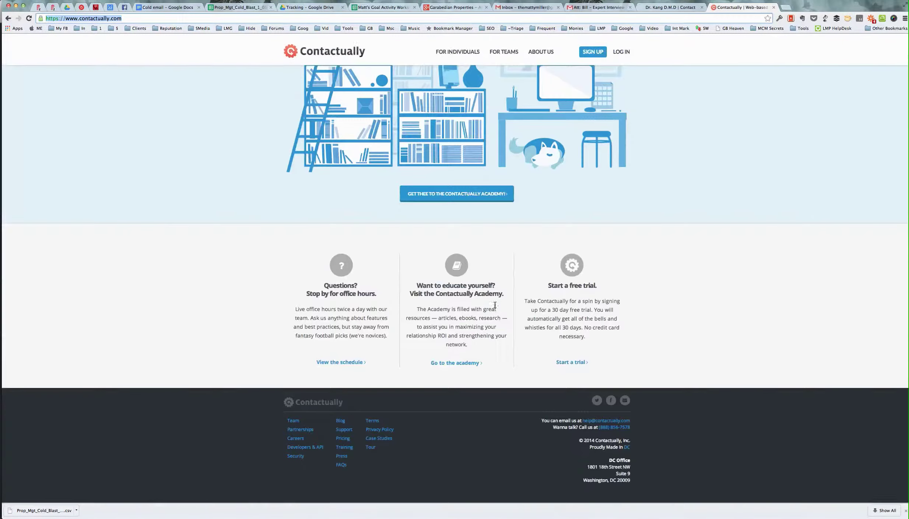
pyautogui.scroll(-8, 494, 305)
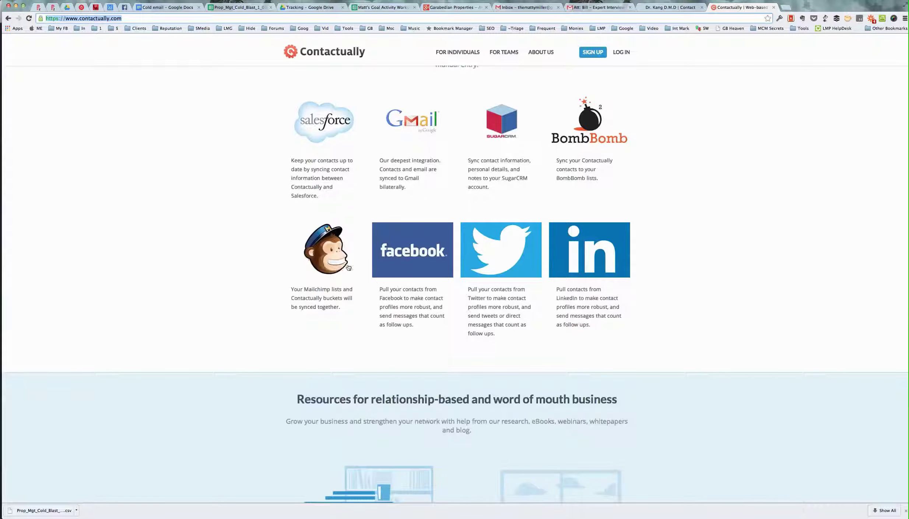
pyautogui.scroll(4, 553, 280)
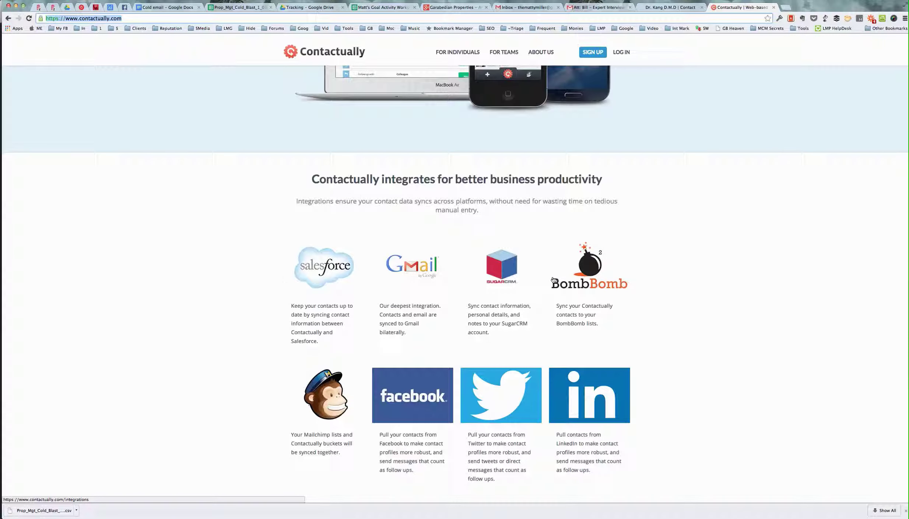
pyautogui.scroll(12, 335, 286)
pyautogui.scroll(15, 335, 286)
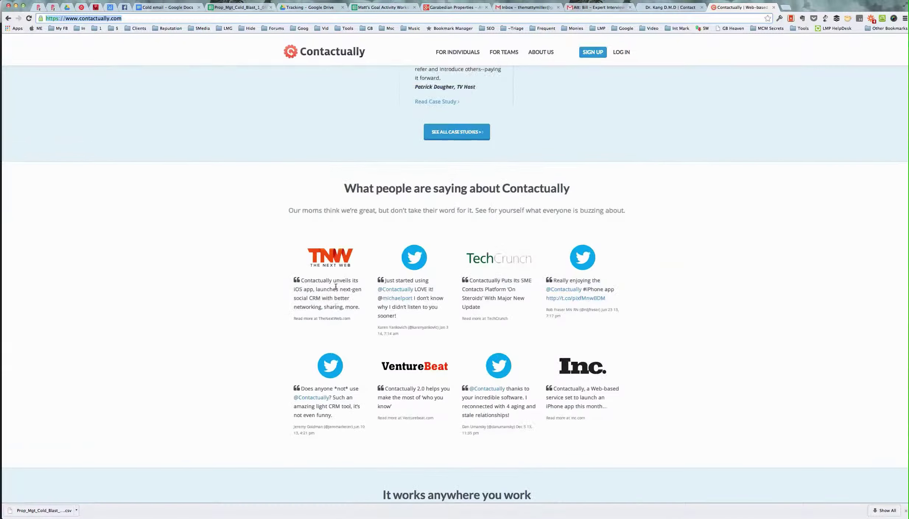
pyautogui.press('super+Tab')
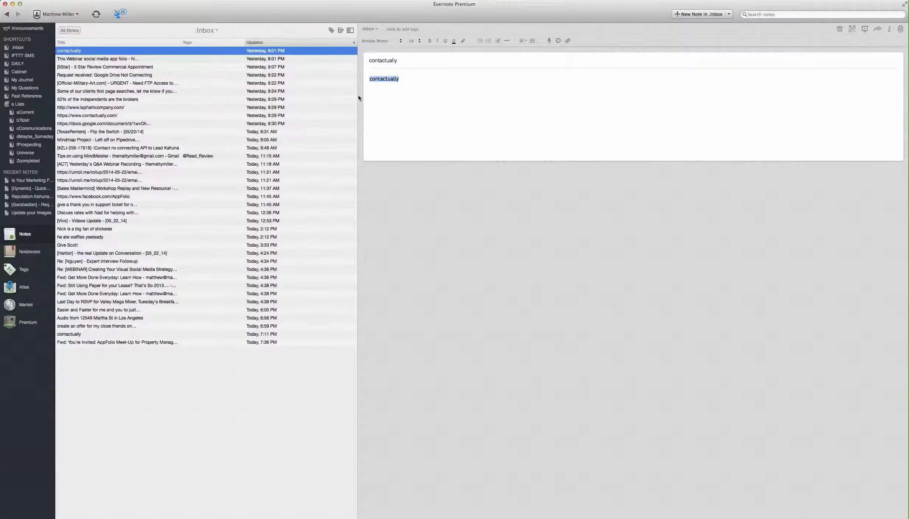
pyautogui.press('super+v')
pyautogui.doubleClick(385, 61)
pyautogui.write('Contactuall')
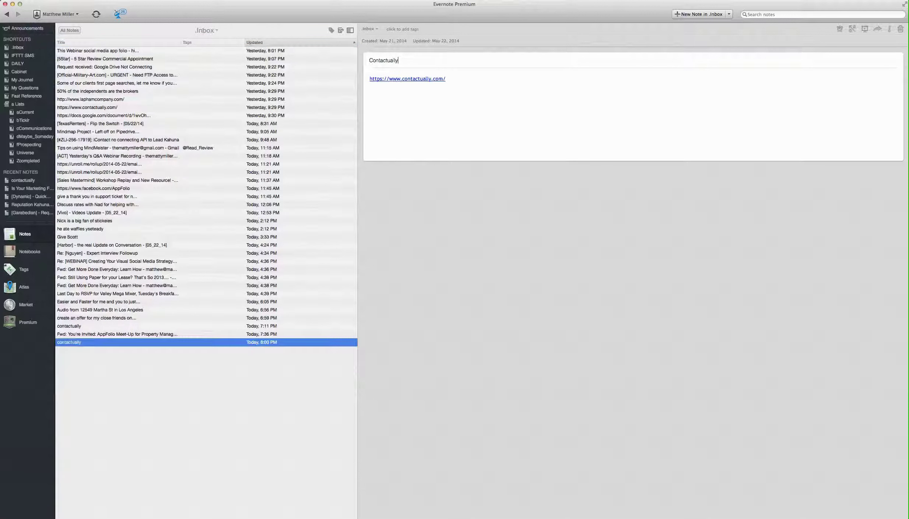
pyautogui.click(399, 31)
pyautogui.write('@Read_Review')
pyautogui.press('Return')
# Filter the notebook list with 'dm' to narrow it to dMaybe_Someday
pyautogui.click(369, 29)
pyautogui.write('d')
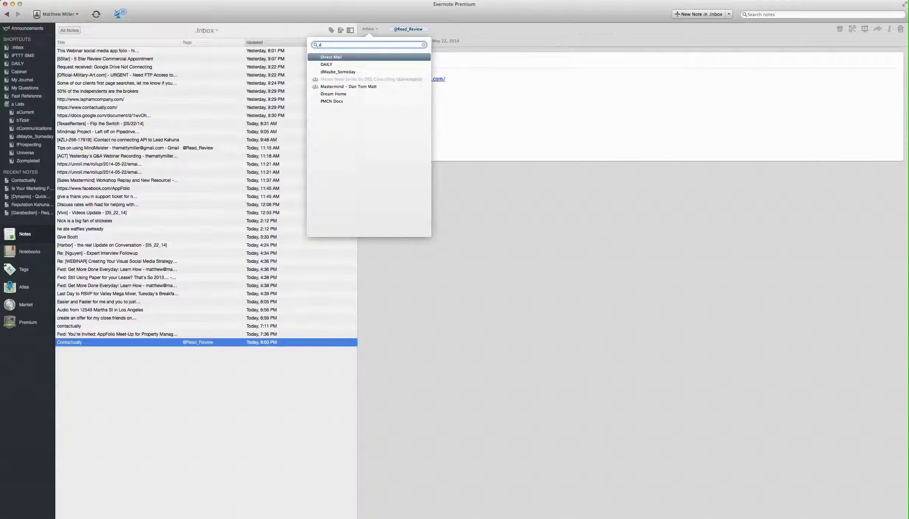
pyautogui.press('BackSpace')
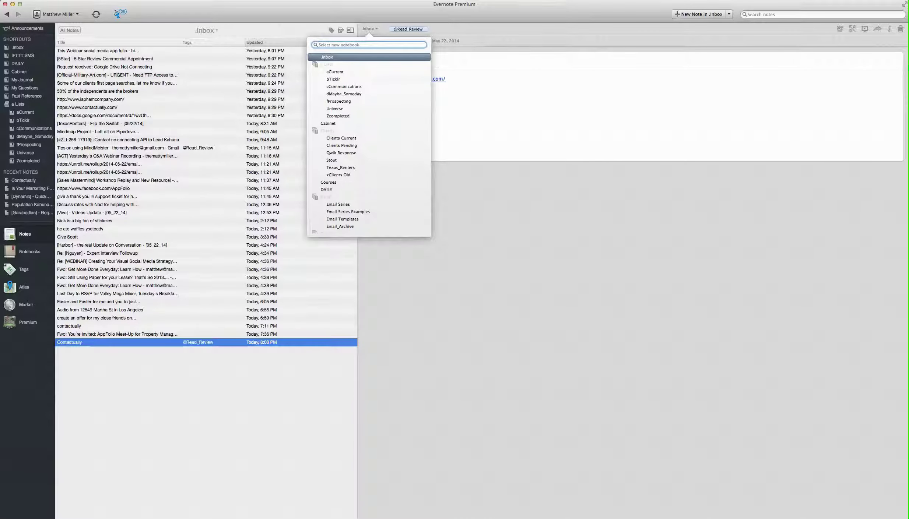
pyautogui.click(364, 26)
pyautogui.click(363, 26)
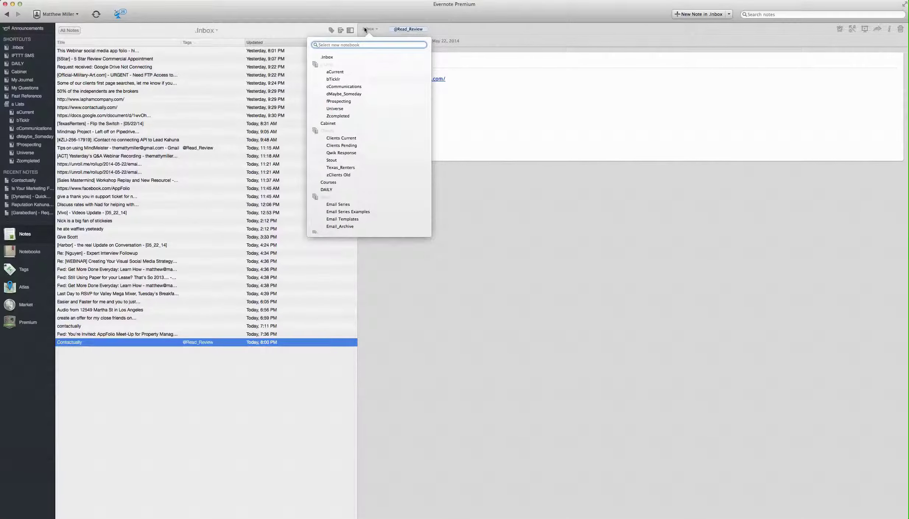
pyautogui.write('dm')
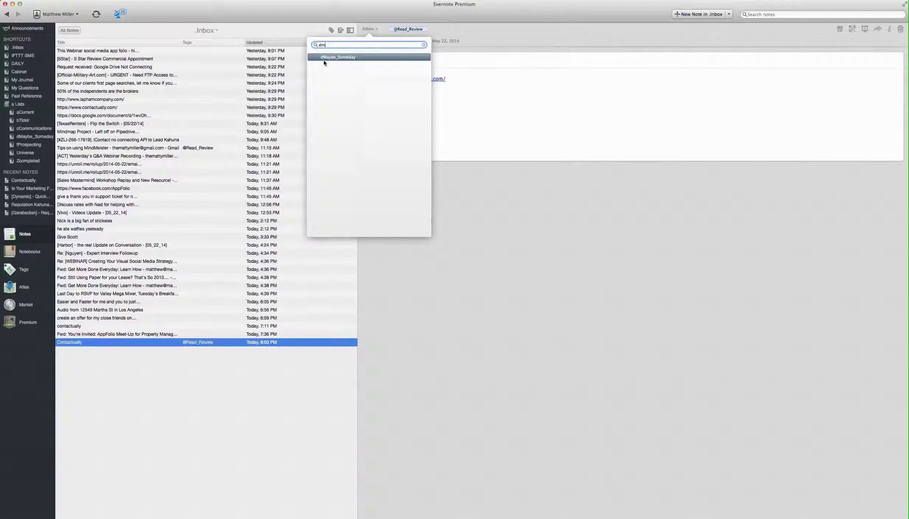
# File the Contactually note into dMaybe_Someday, then browse Inbox notes to the Mindmap Project Pipedrive note
pyautogui.click(342, 59)
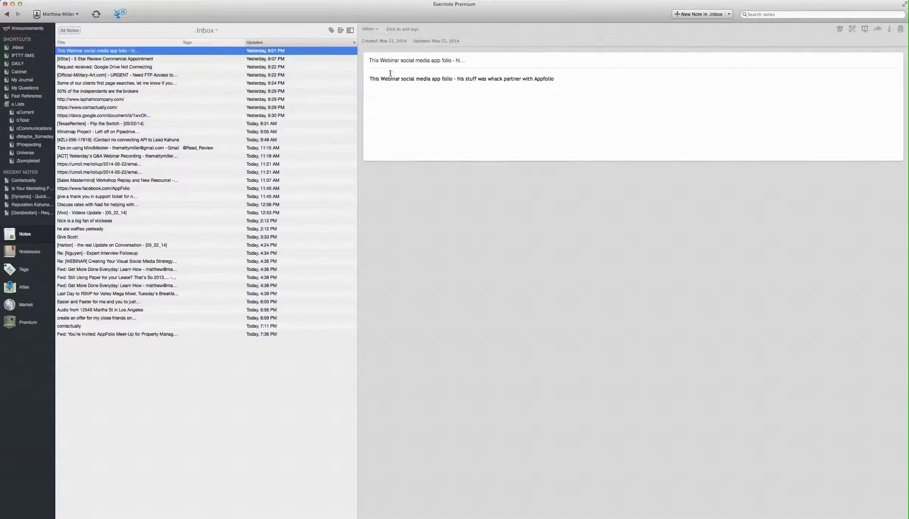
pyautogui.moveTo(372, 78); pyautogui.dragTo(556, 79)
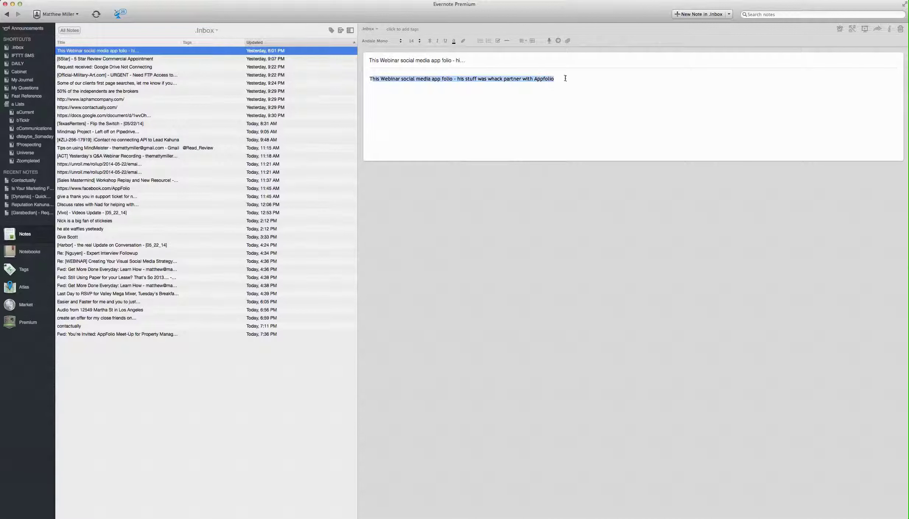
pyautogui.click(154, 59)
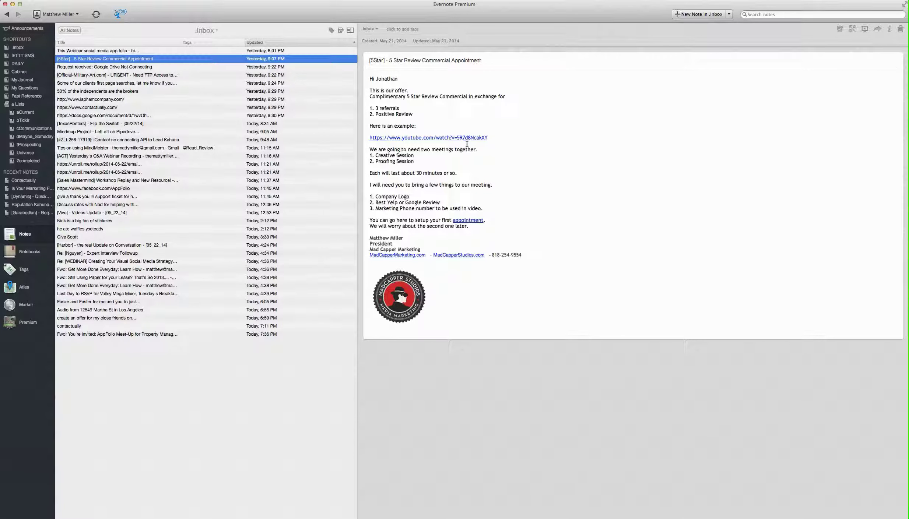
pyautogui.click(144, 115)
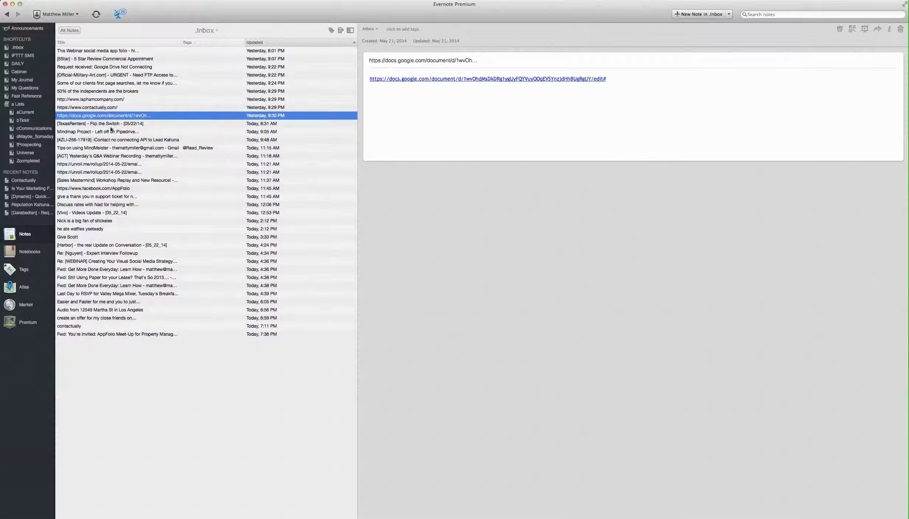
pyautogui.click(136, 132)
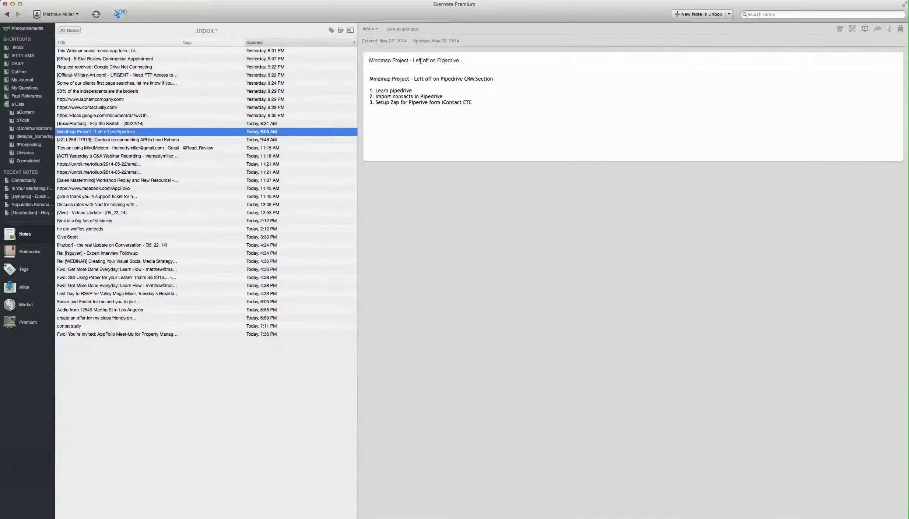
# Change the note title's ending to 'Left Off On Pipedrive'
pyautogui.moveTo(413, 61); pyautogui.dragTo(485, 65)
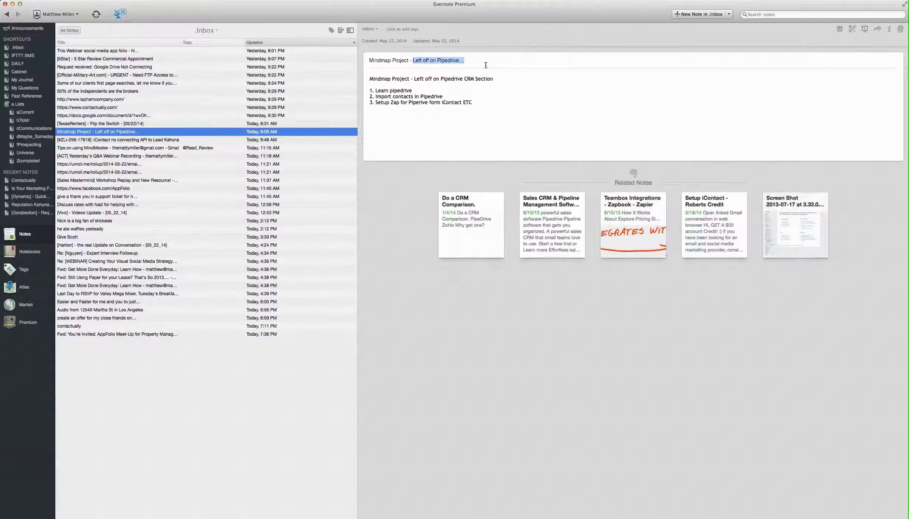
pyautogui.write('Left Off On Pipedrive')
pyautogui.press('super+Tab')
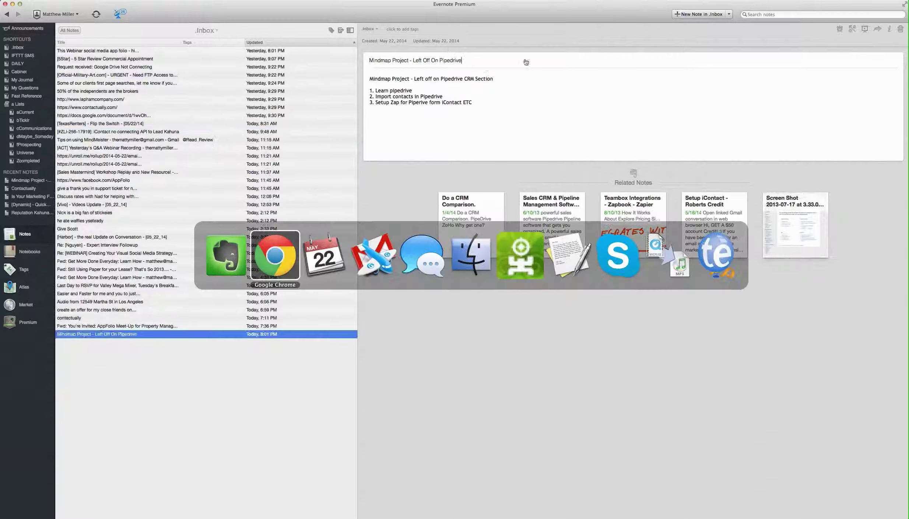
# Review the three Pipedrive list items, checking the misspelled 'Piperive', and begin adding a tag
pyautogui.click(477, 119)
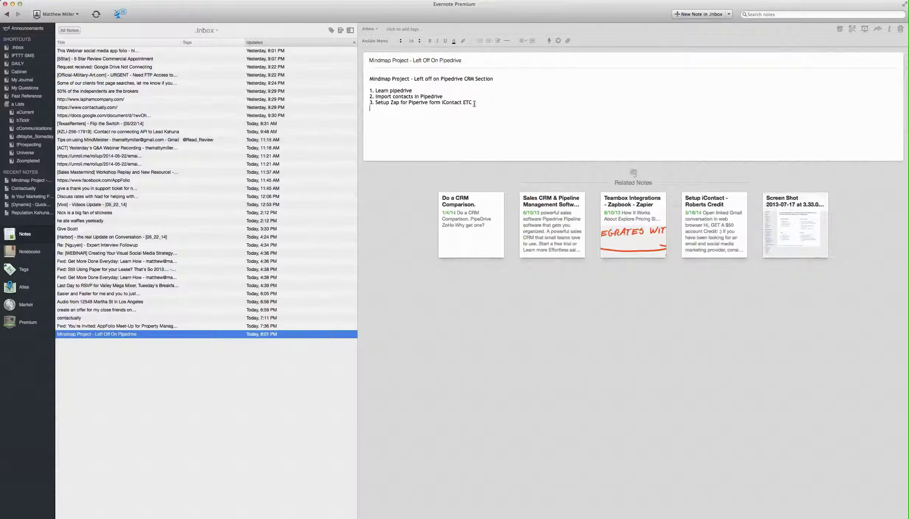
pyautogui.moveTo(473, 104); pyautogui.dragTo(345, 78)
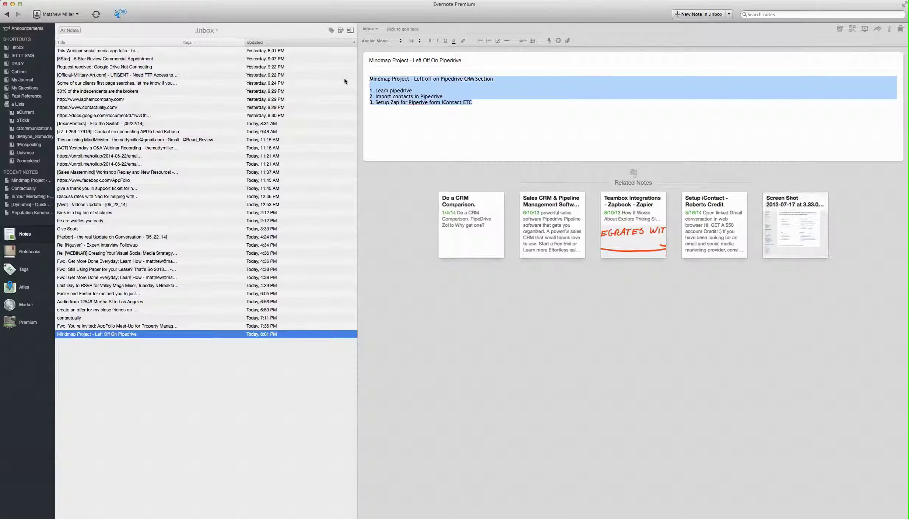
pyautogui.click(416, 103)
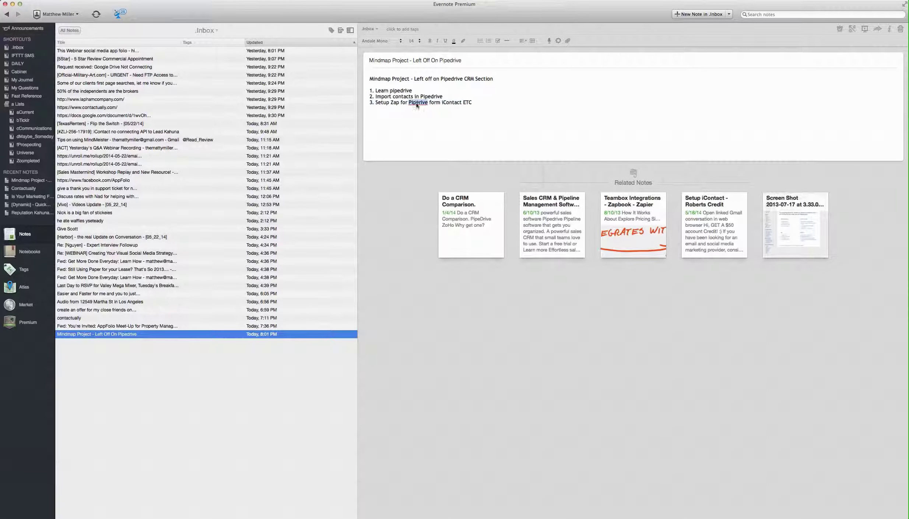
pyautogui.rightClick(416, 103)
pyautogui.click(405, 79)
pyautogui.doubleClick(400, 90)
pyautogui.click(407, 97)
pyautogui.tripleClick(414, 103)
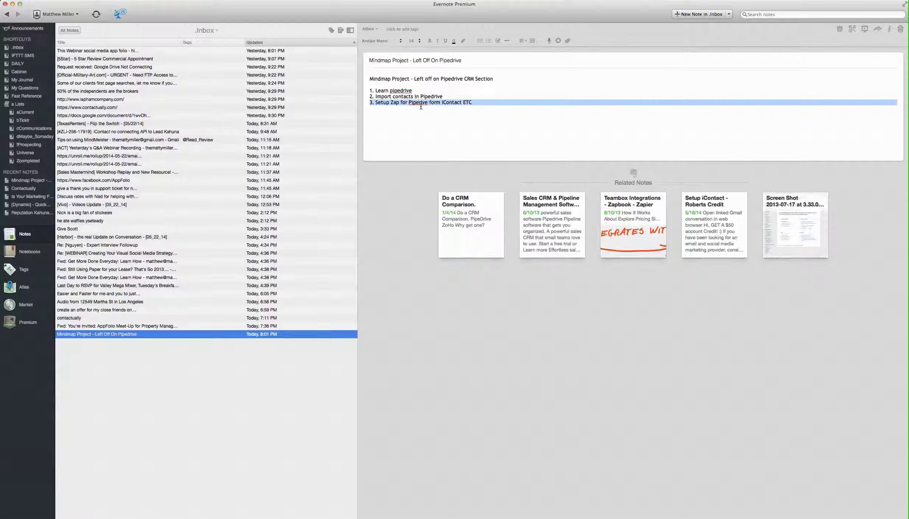
pyautogui.doubleClick(419, 103)
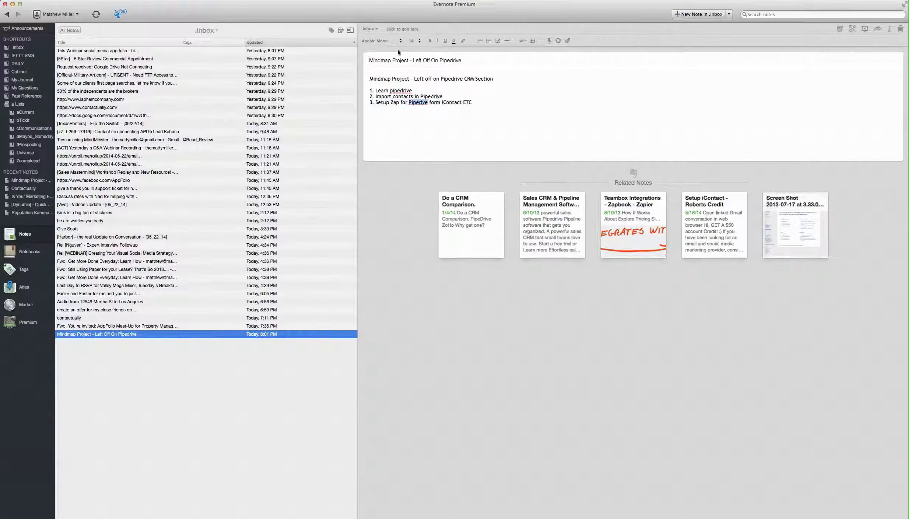
pyautogui.click(394, 30)
pyautogui.write('@Computer')
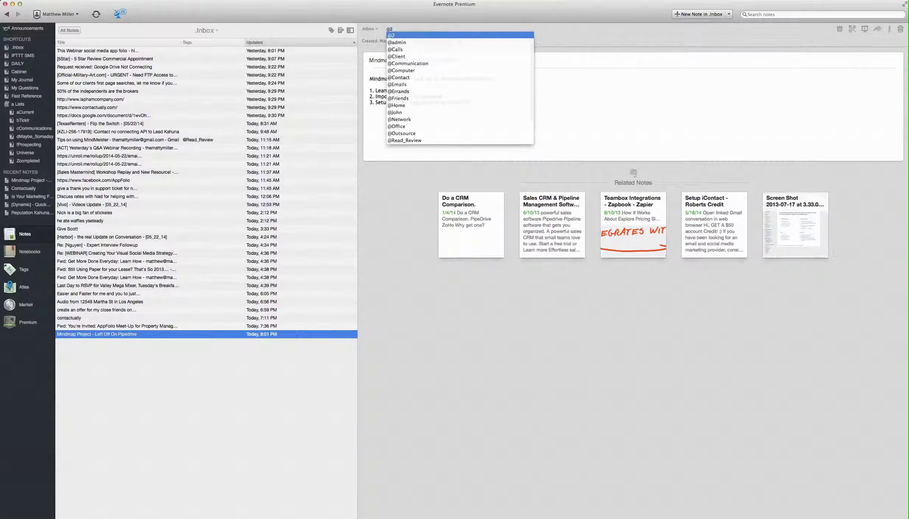
pyautogui.press('Return')
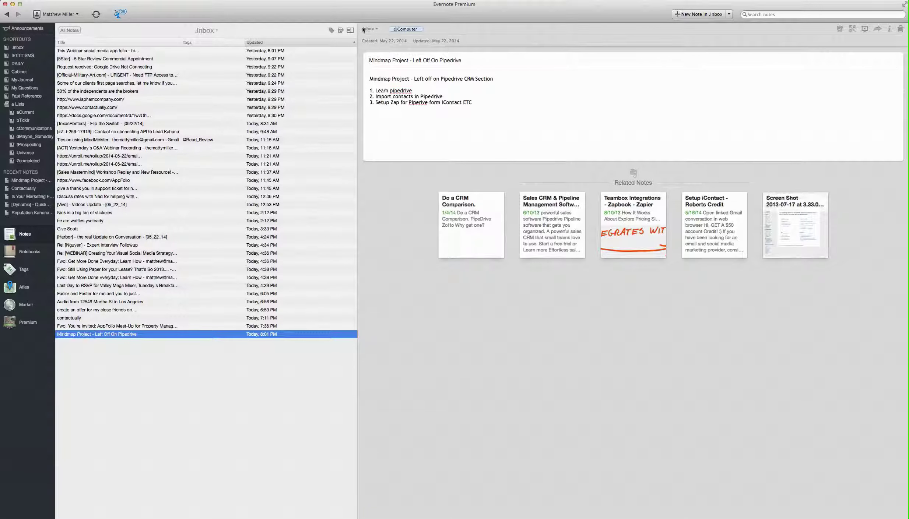
pyautogui.click(368, 29)
pyautogui.write('ac')
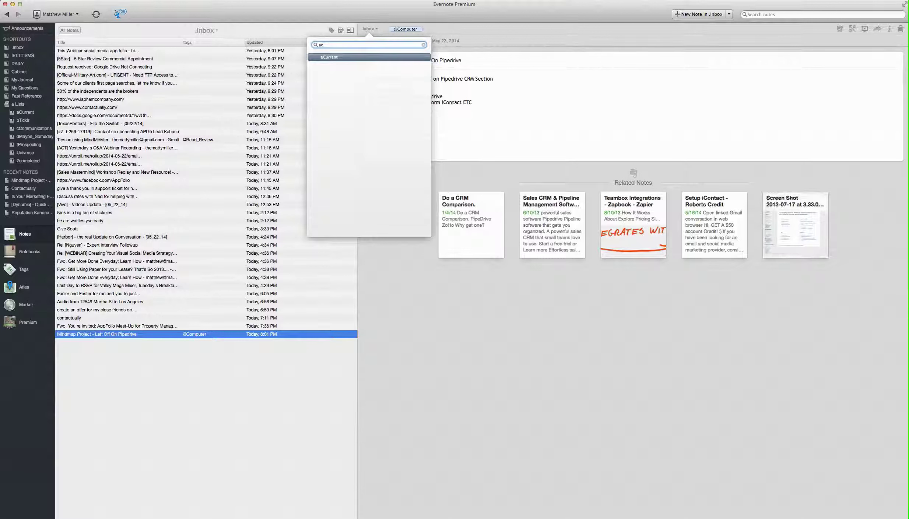
# Set a reminder on the note for Thu, May 29
pyautogui.click(838, 29)
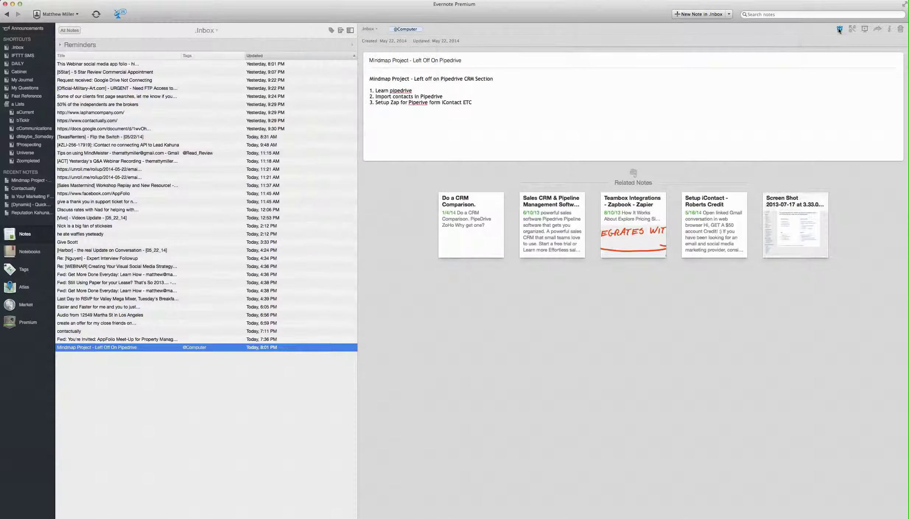
pyautogui.click(835, 62)
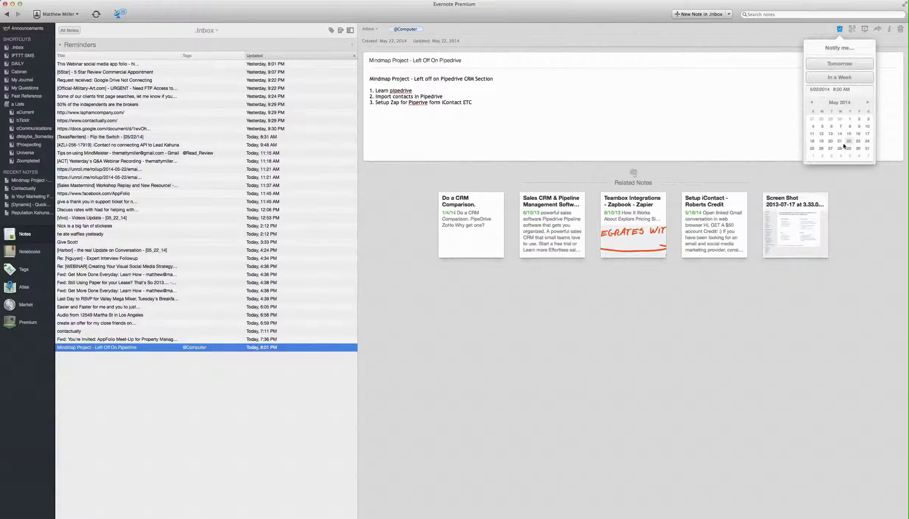
pyautogui.click(848, 147)
# Move the note from Inbox into the aCurrent notebook
pyautogui.click(371, 29)
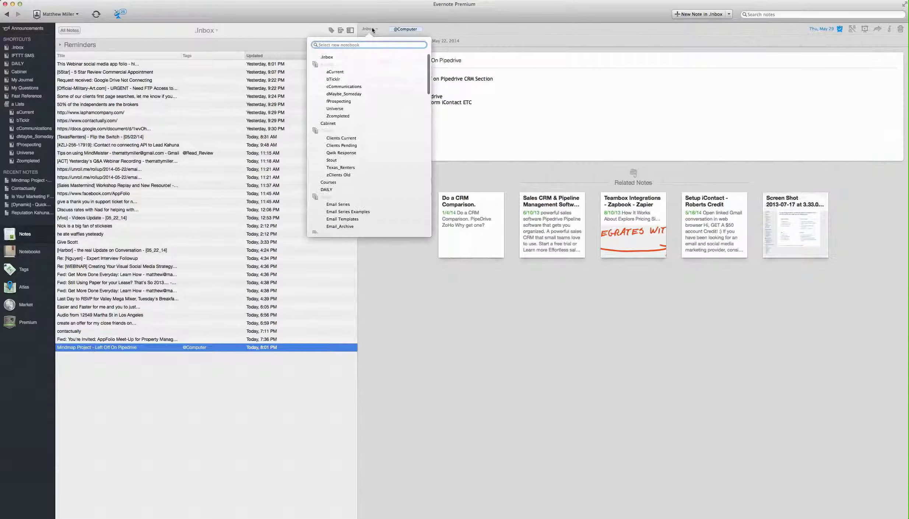
pyautogui.write('acu')
pyautogui.press('Return')
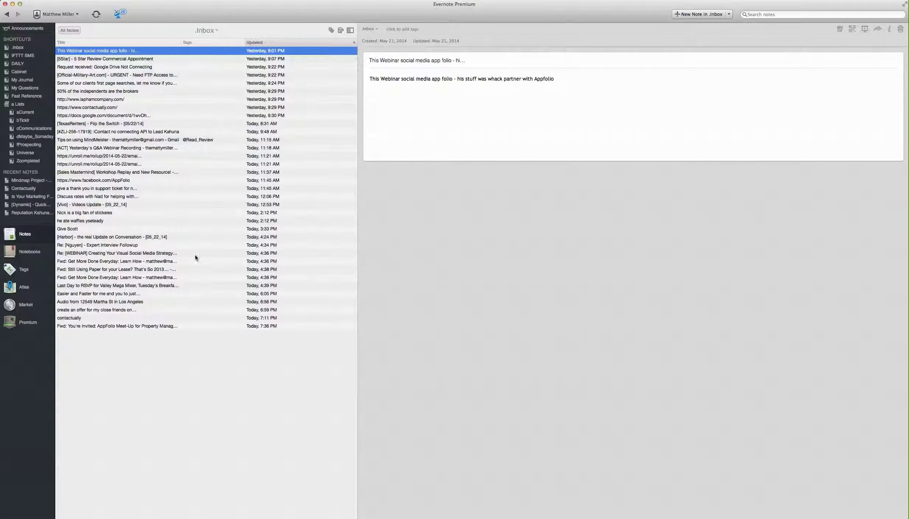
# Switch to aCurrent, collapse its Reminders section, and select all 13 notes
pyautogui.click(195, 156)
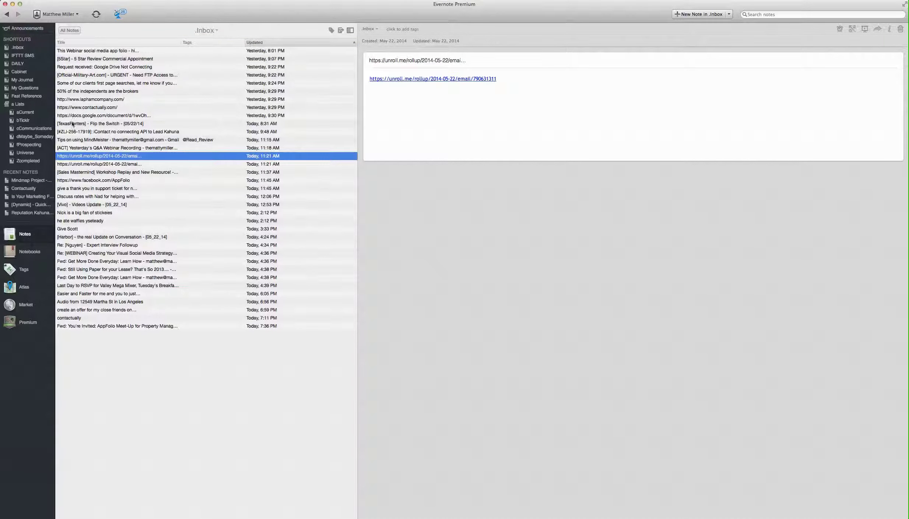
pyautogui.click(23, 114)
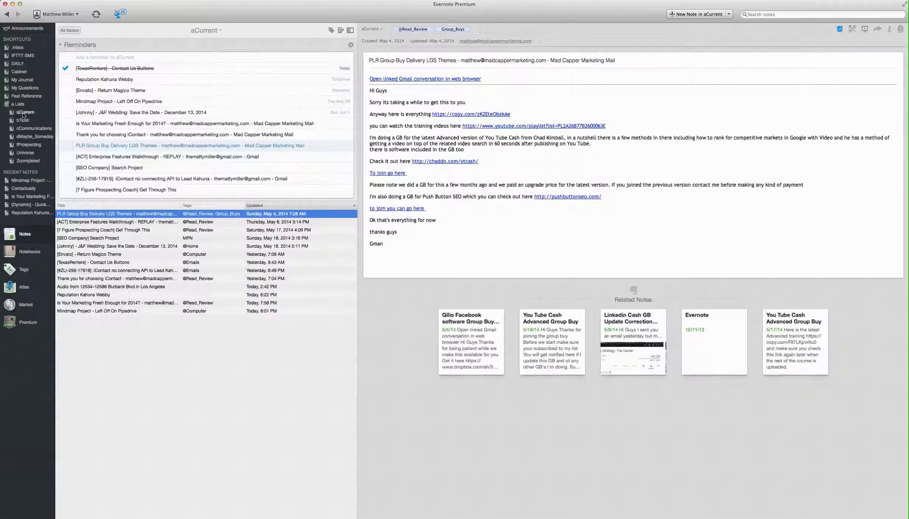
pyautogui.click(61, 46)
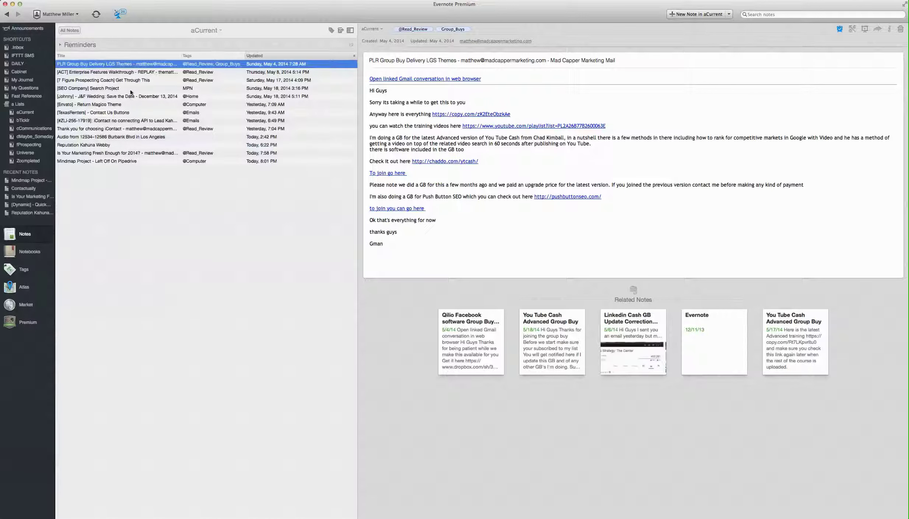
pyautogui.keyDown('shift'); pyautogui.click(98, 161); pyautogui.keyUp('shift')
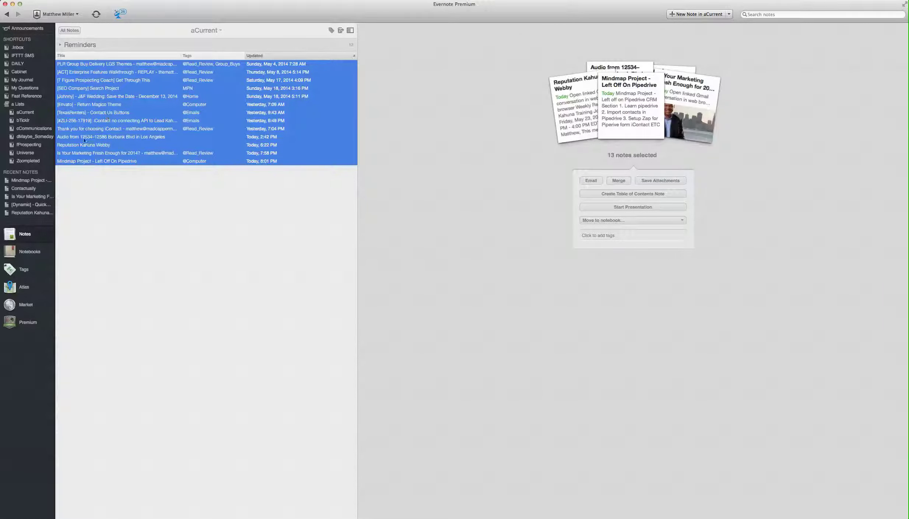
# Look through the SEO Company, Burbank Blvd audio and TexasRenters notes, then expand the reminders list
pyautogui.click(112, 88)
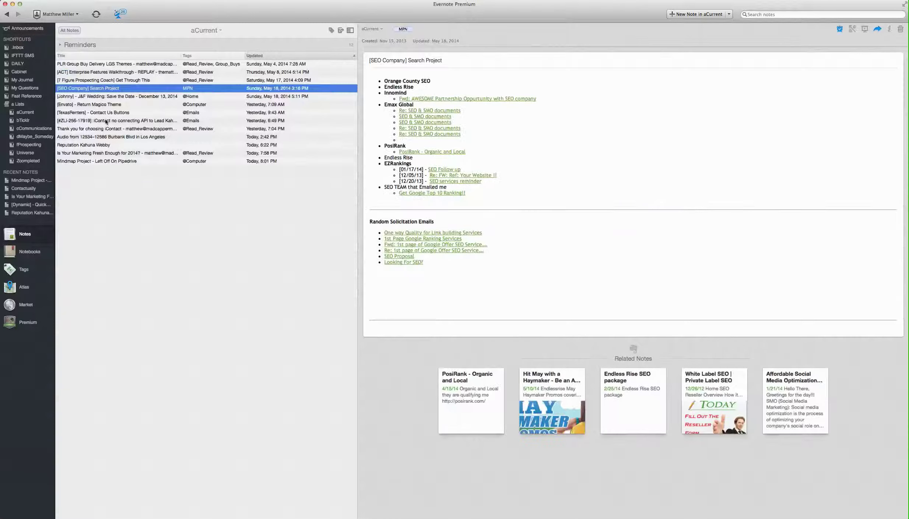
pyautogui.click(105, 139)
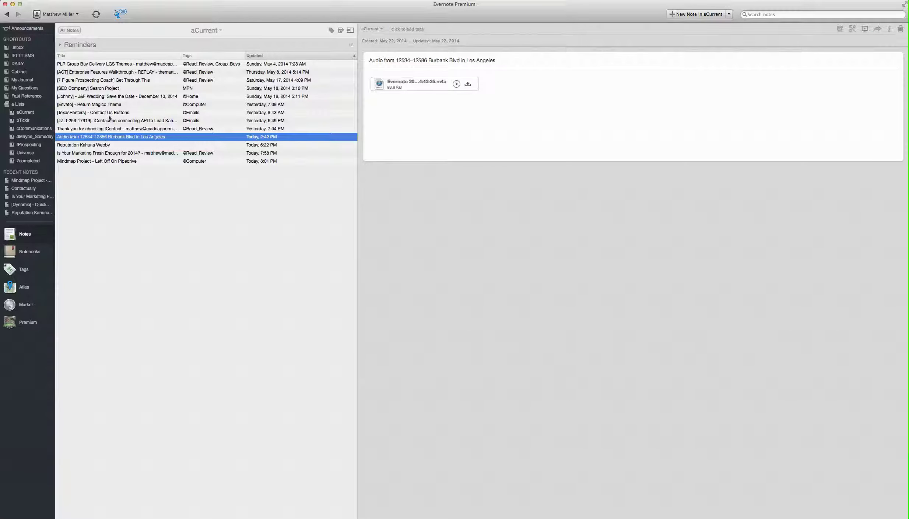
pyautogui.click(107, 113)
pyautogui.click(61, 45)
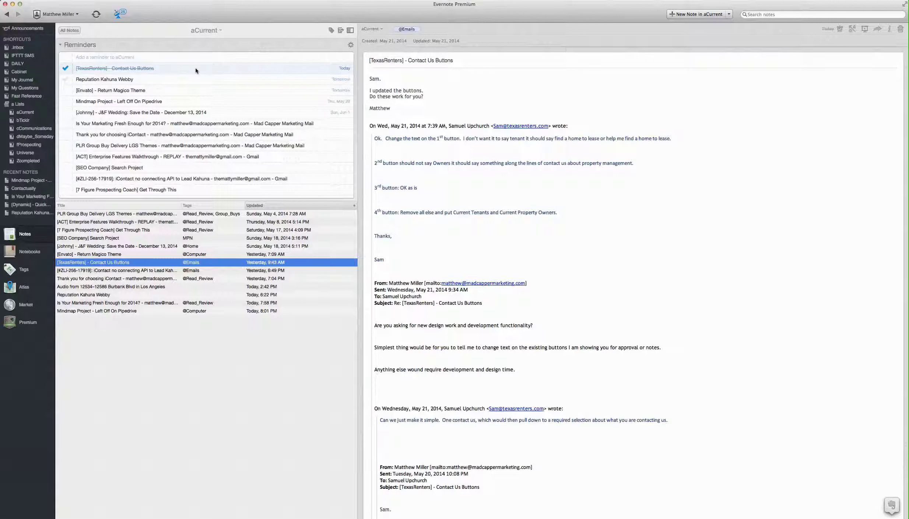
# Move the TexasRenters Contact Us Buttons note into Zcompleted
pyautogui.click(376, 33)
pyautogui.write('zcom')
pyautogui.press('Return')
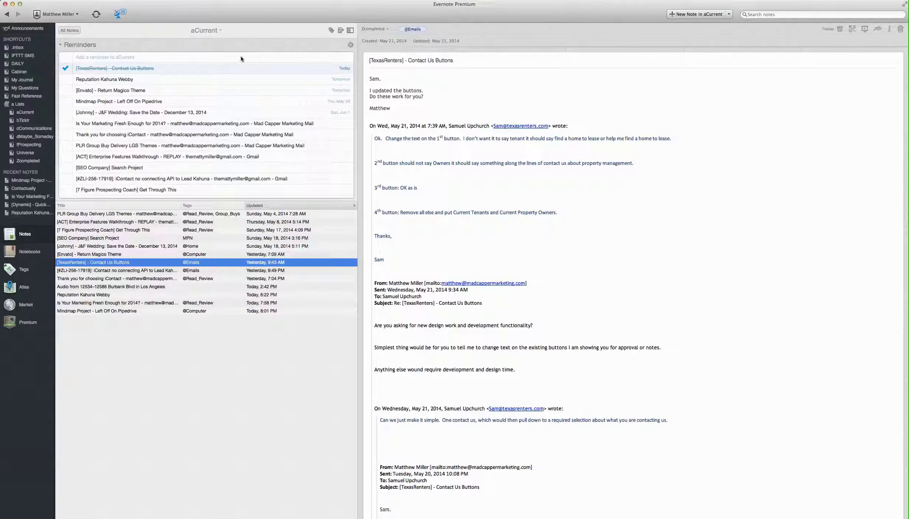
# Review the Reputation Kahuna, Envato, Mindmap and marketing reminders, selecting through 7 Figure Prospecting Coach
pyautogui.click(203, 68)
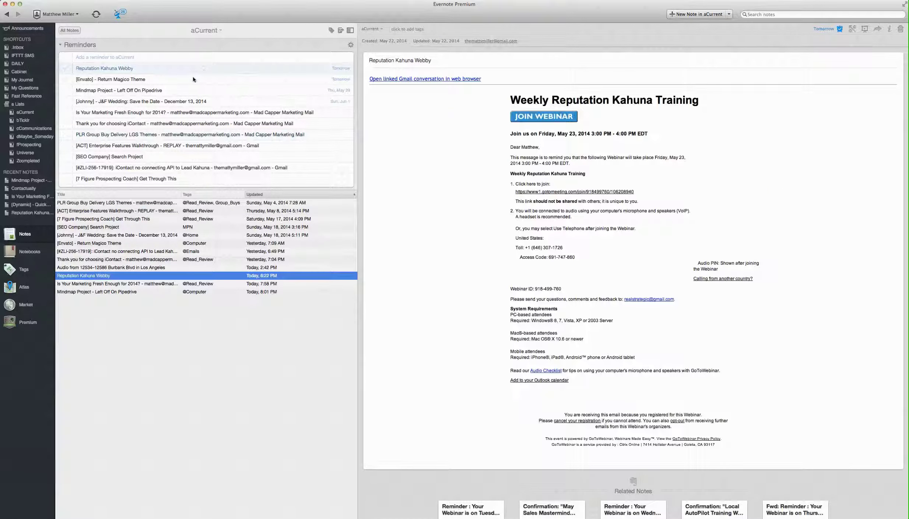
pyautogui.click(200, 82)
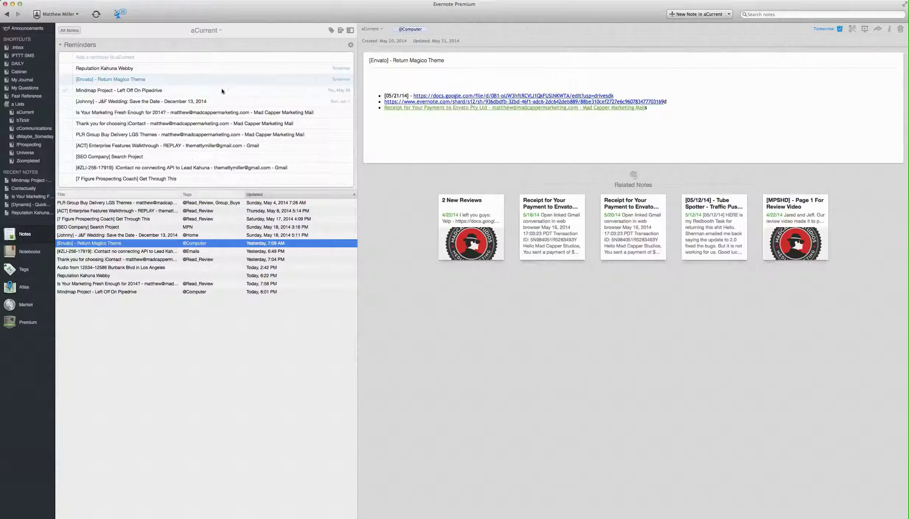
pyautogui.click(286, 92)
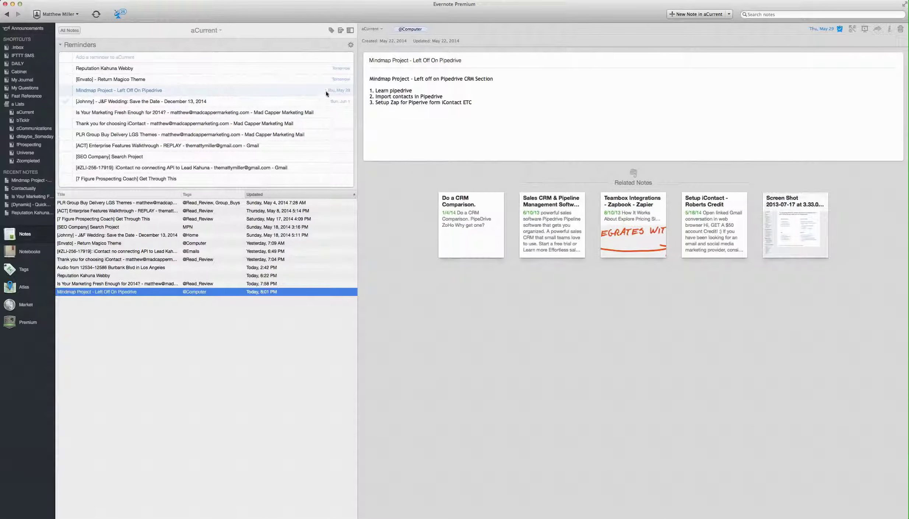
pyautogui.click(318, 112)
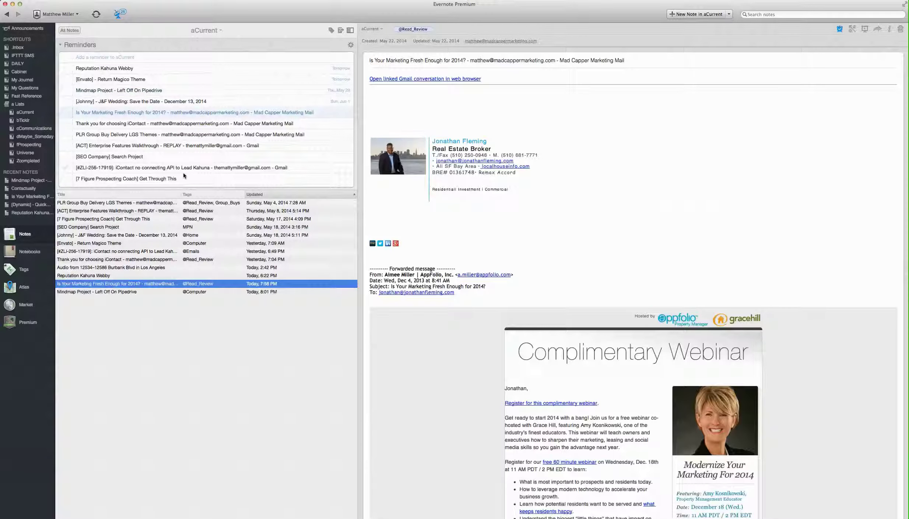
pyautogui.keyDown('shift'); pyautogui.click(184, 178); pyautogui.keyUp('shift')
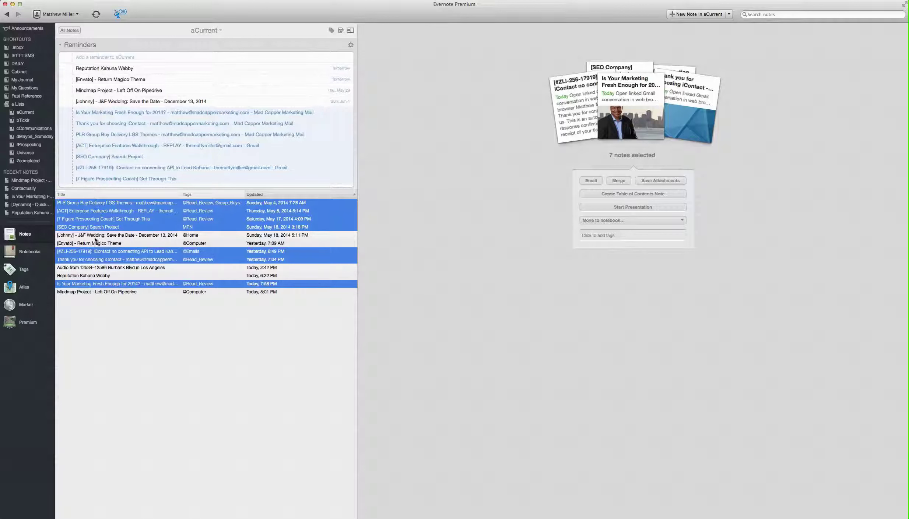
# Look over the Mindmap, Reputation Kahuna, Burbank Blvd and Envato notes, then return to .Inbox
pyautogui.click(87, 292)
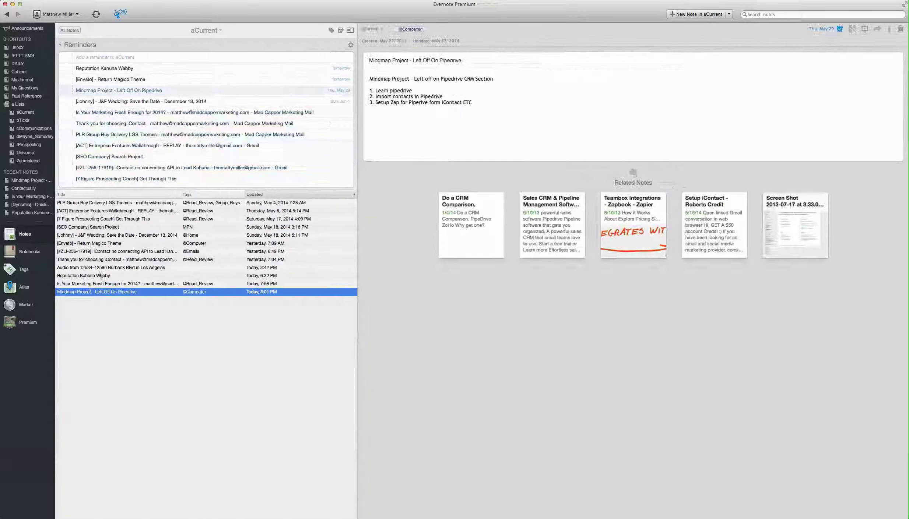
pyautogui.click(105, 275)
pyautogui.click(109, 267)
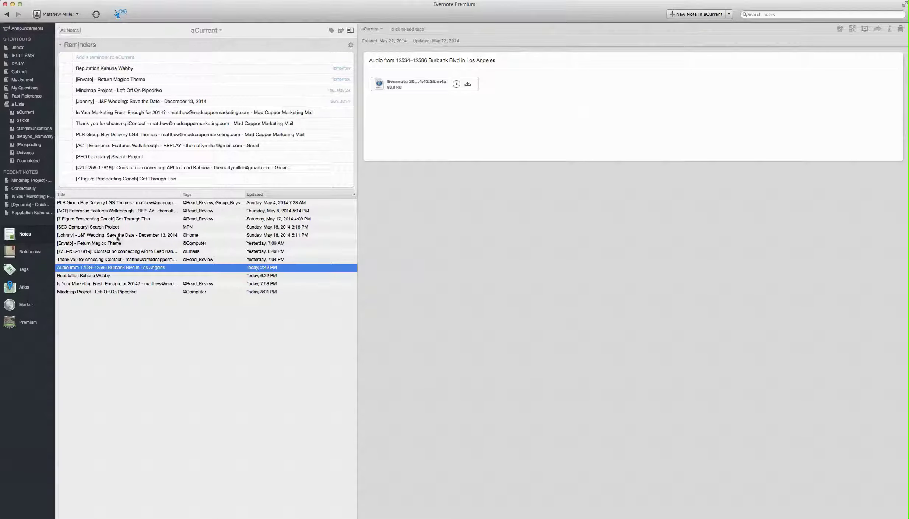
pyautogui.click(115, 244)
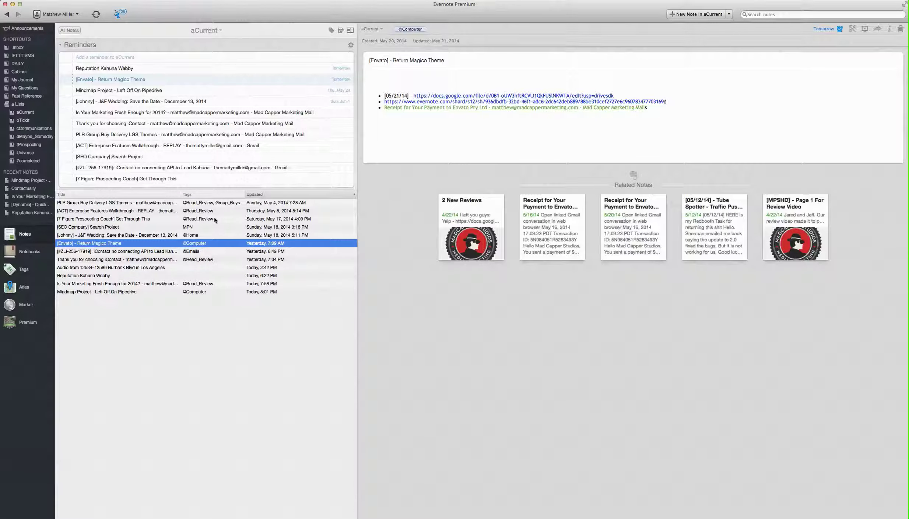
pyautogui.click(17, 48)
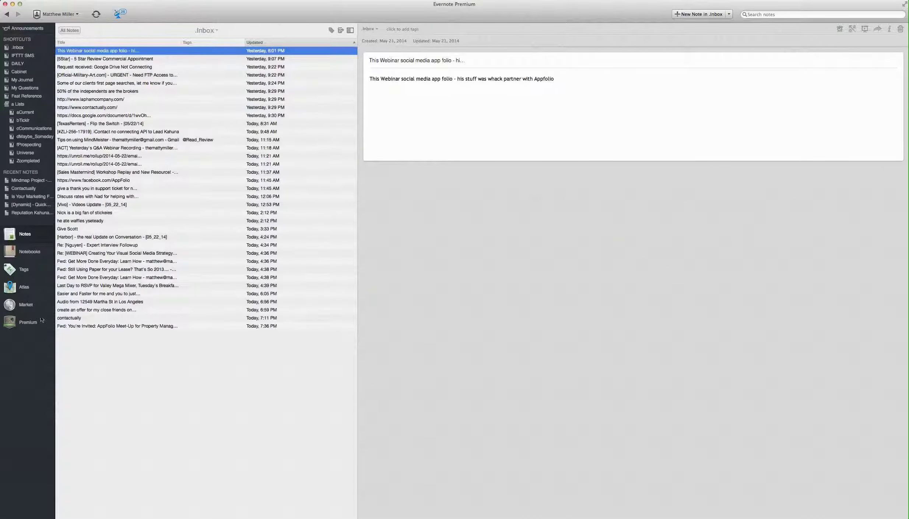